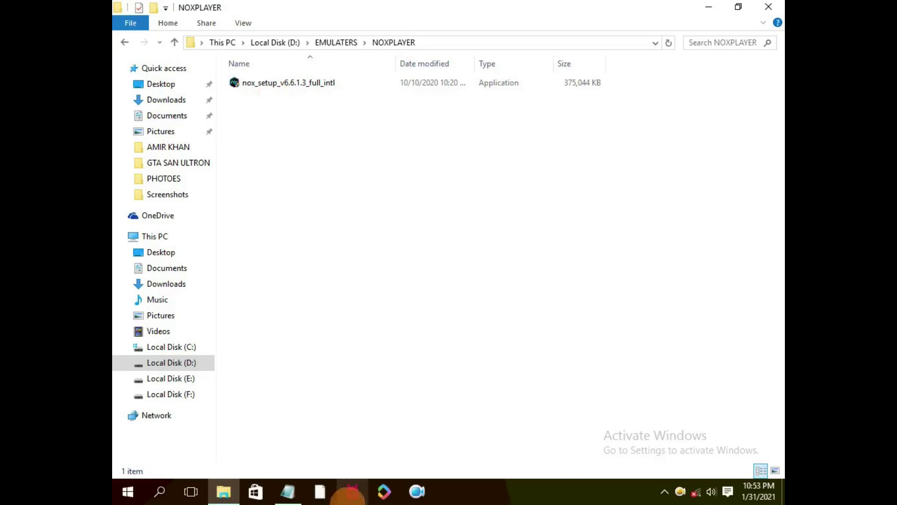
Bring up the Notepad notes and highlight the lines about fixing the graphic card update error without updating the driver.
left_click(289, 496)
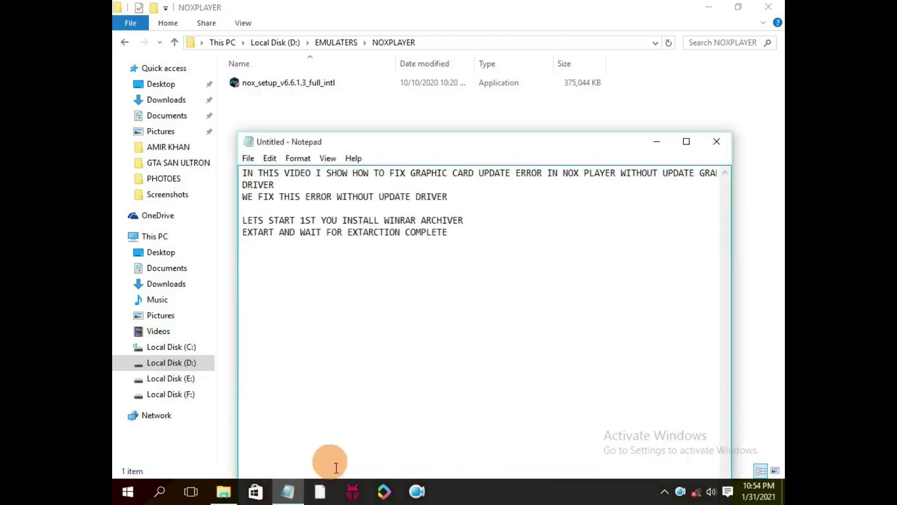
left_click_drag(243, 173, 536, 187)
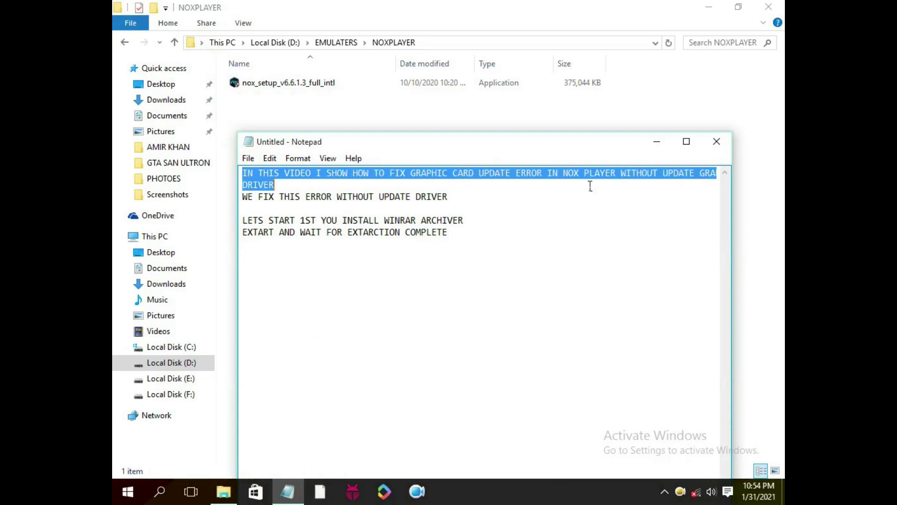
left_click_drag(714, 186, 450, 196)
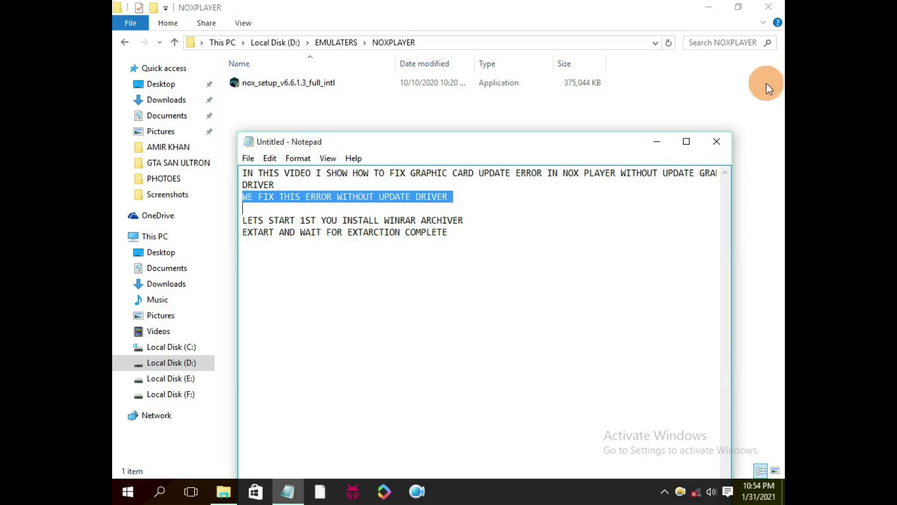
left_click(655, 141)
Run the nox_setup_v6.6.1.3_full_intl installer and dismiss its graphics card driver reminder.
right_click(479, 127)
left_click(430, 150)
left_click(347, 84)
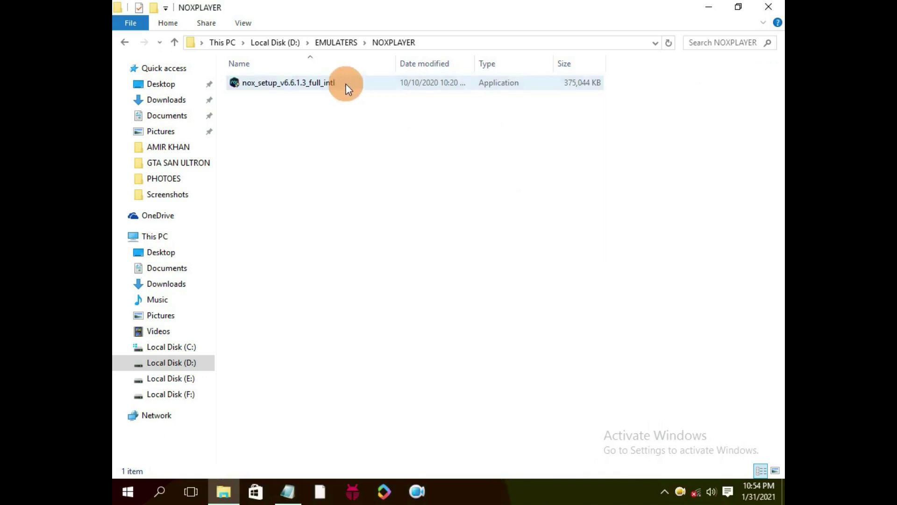
left_click(346, 84)
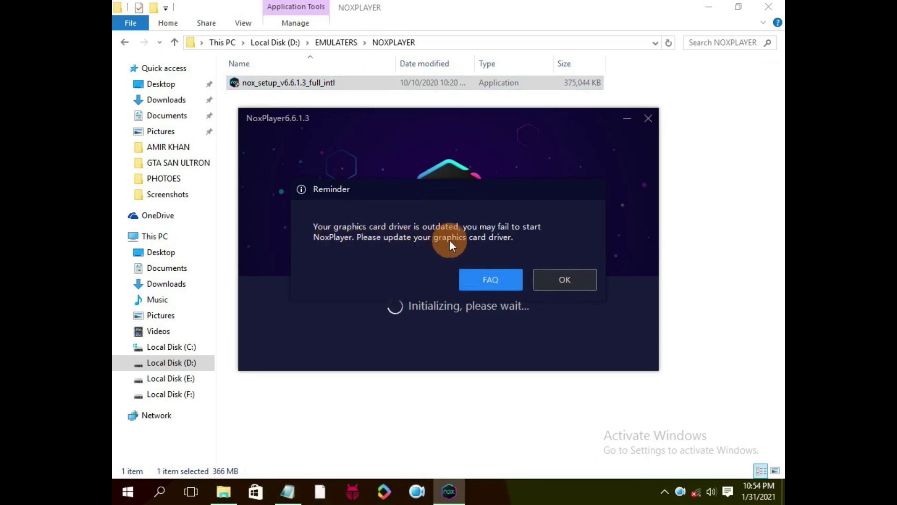
left_click(564, 280)
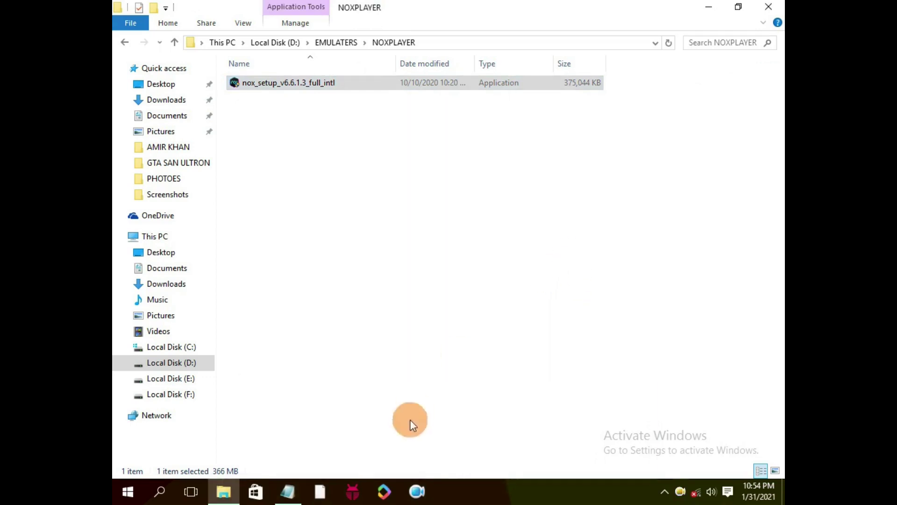
Return to the Notepad notes and highlight the lines about installing WinRAR and waiting for the extraction.
left_click(288, 491)
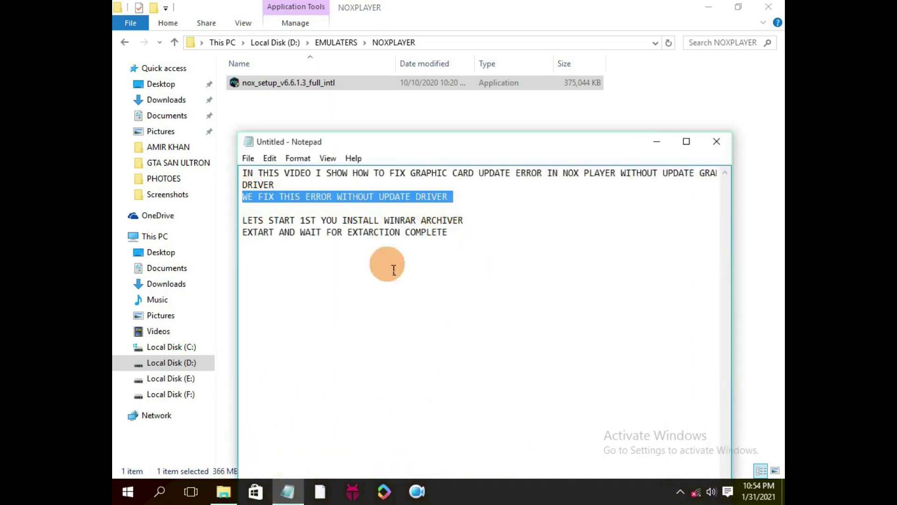
left_click_drag(247, 221, 456, 218)
left_click(470, 218)
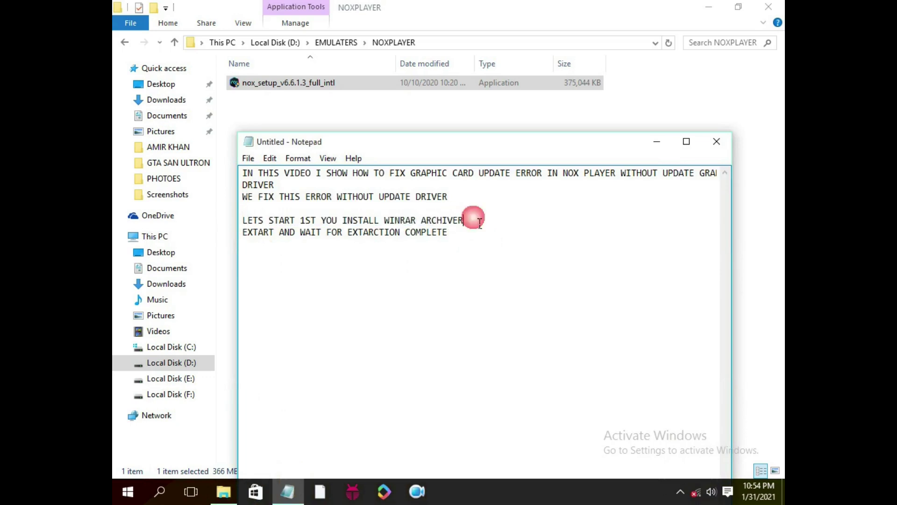
left_click_drag(244, 220, 479, 230)
left_click(306, 222)
left_click_drag(254, 233, 490, 249)
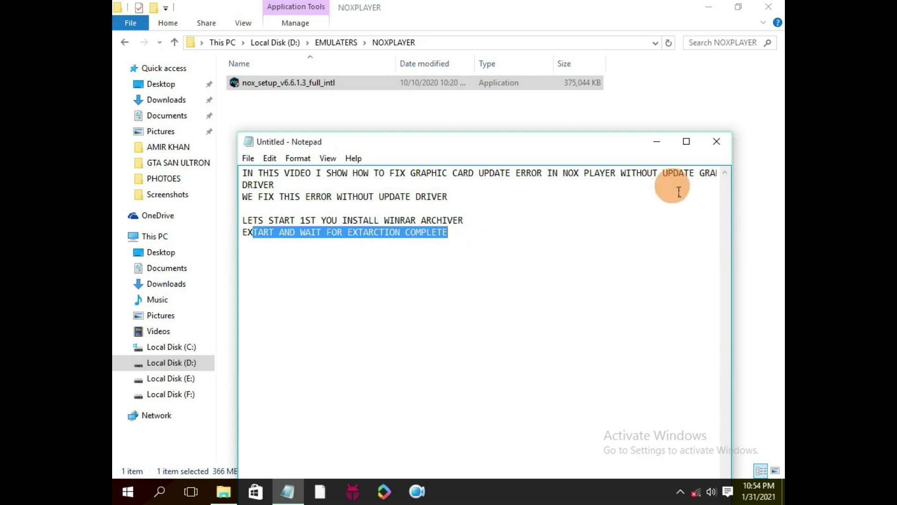
left_click(656, 142)
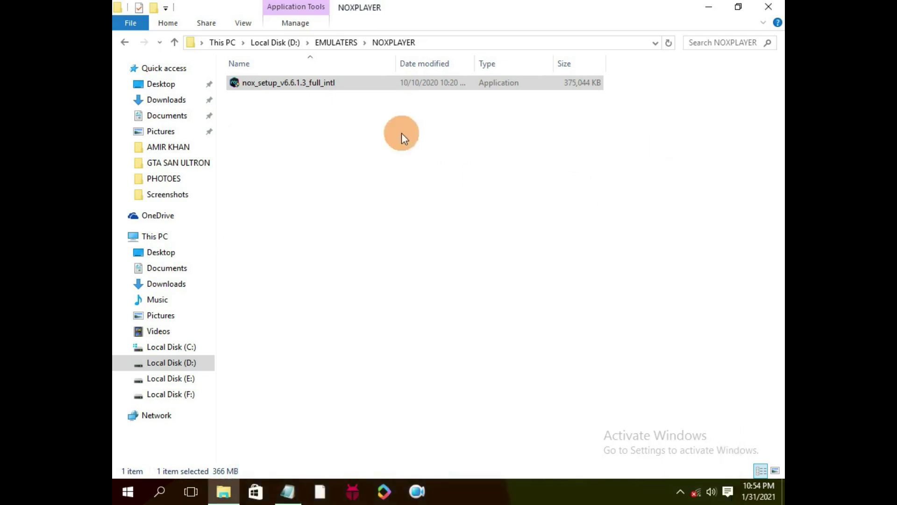
Browse to the WinRar 5.40 32bit-64bit folder inside !!! ExtractionTOOLS !!! on Local Disk (F:).
left_click(189, 395)
left_click(274, 133)
double_click(274, 132)
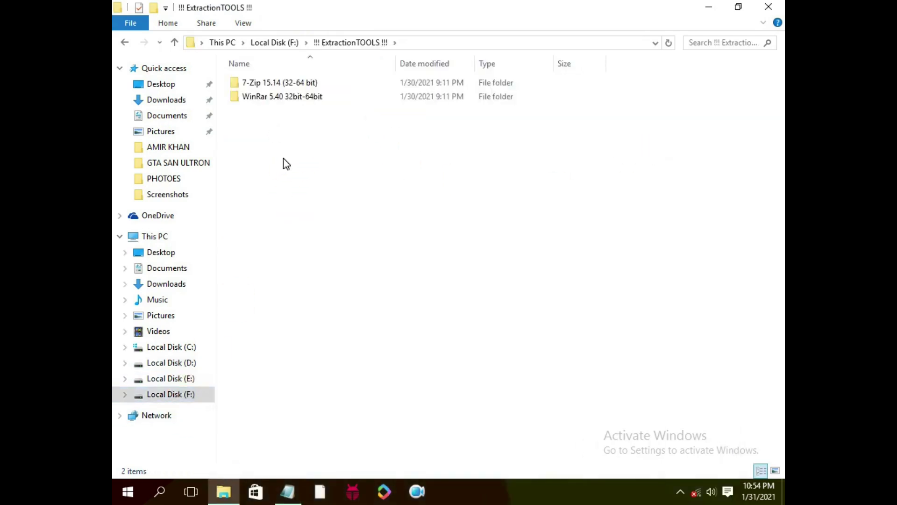
left_click(283, 97)
double_click(258, 100)
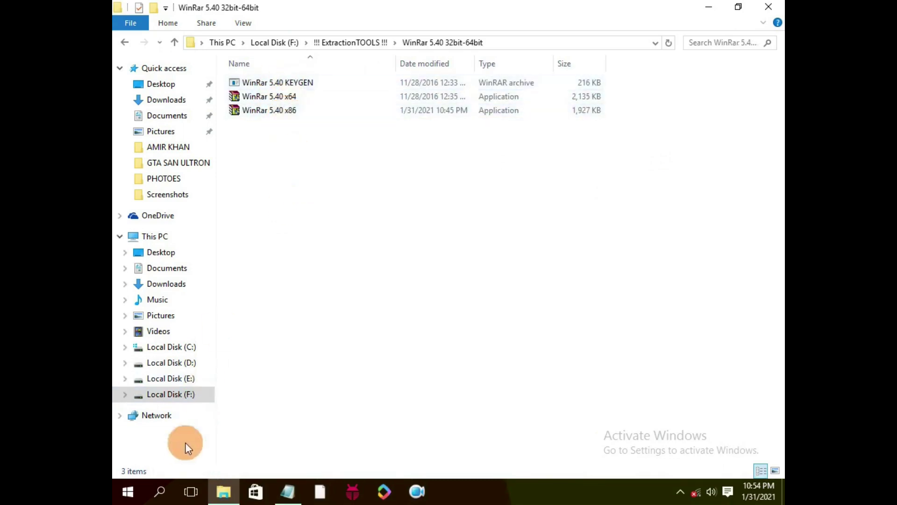
Extract nox_setup_v6.6.1.3_full_intl directly into its own folder, D:\EMULATERS\NOXPLAYER, using WinRAR.
left_click(196, 366)
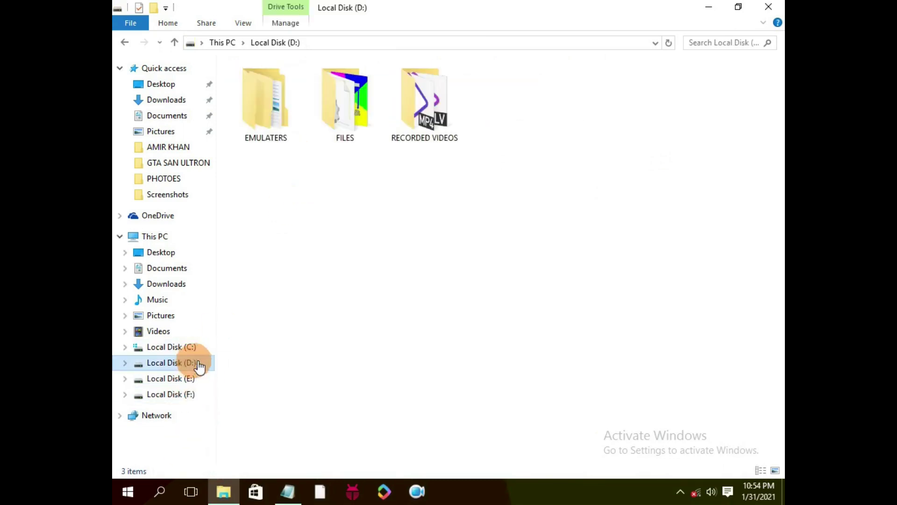
double_click(263, 150)
left_click(271, 111)
double_click(271, 111)
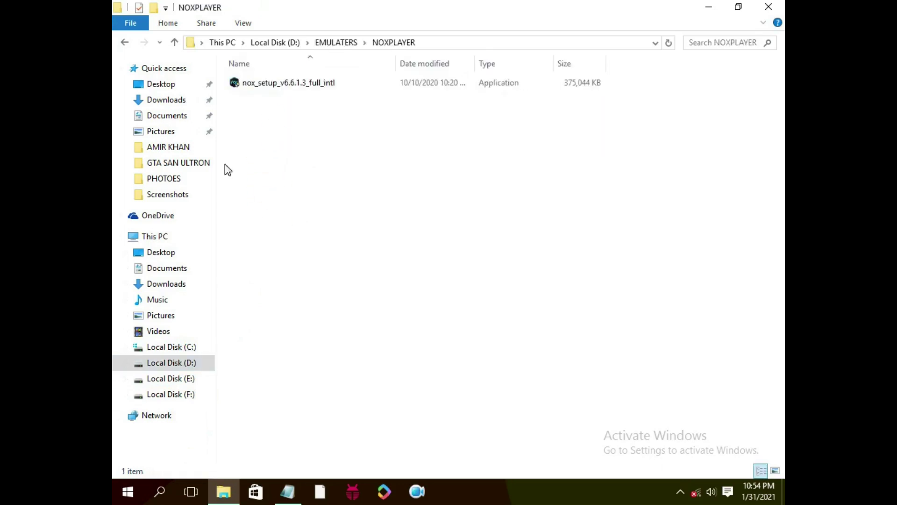
right_click(255, 83)
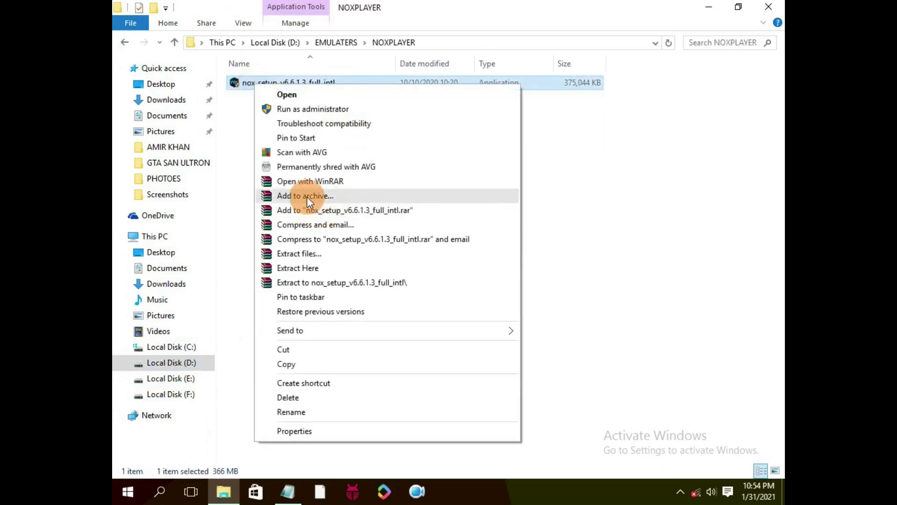
left_click(320, 270)
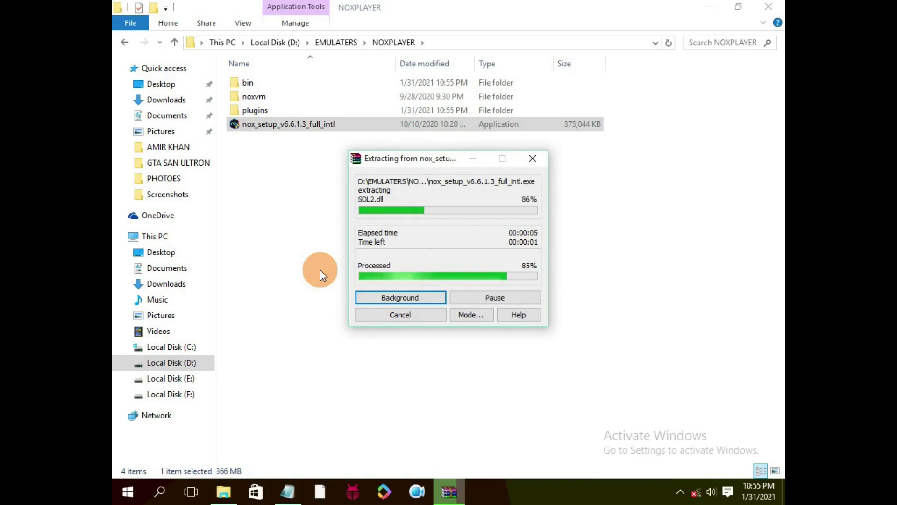
right_click(299, 170)
mouse_move(322, 202)
left_click(333, 223)
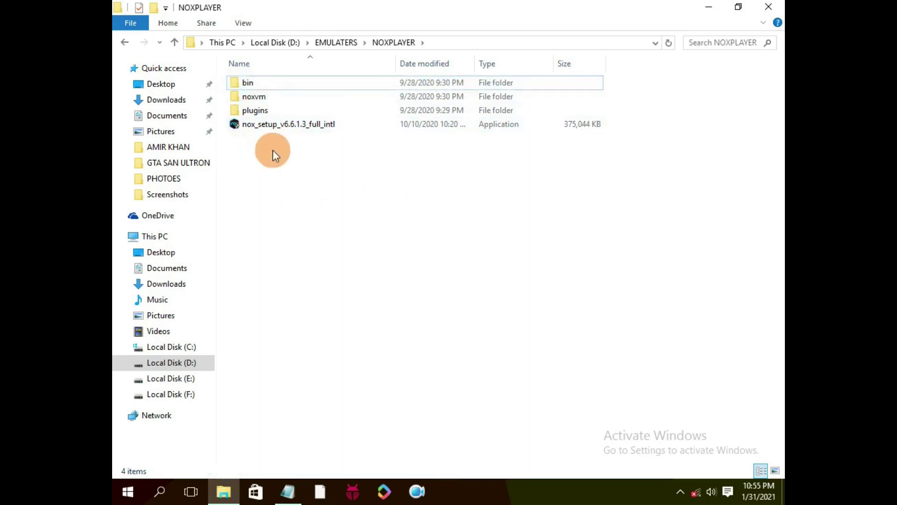
Add the line "AND NOW CLICK ON BIN FOLDER" below the extraction instructions in the Notepad notes.
left_click(290, 492)
left_click(475, 252)
left_click(478, 270)
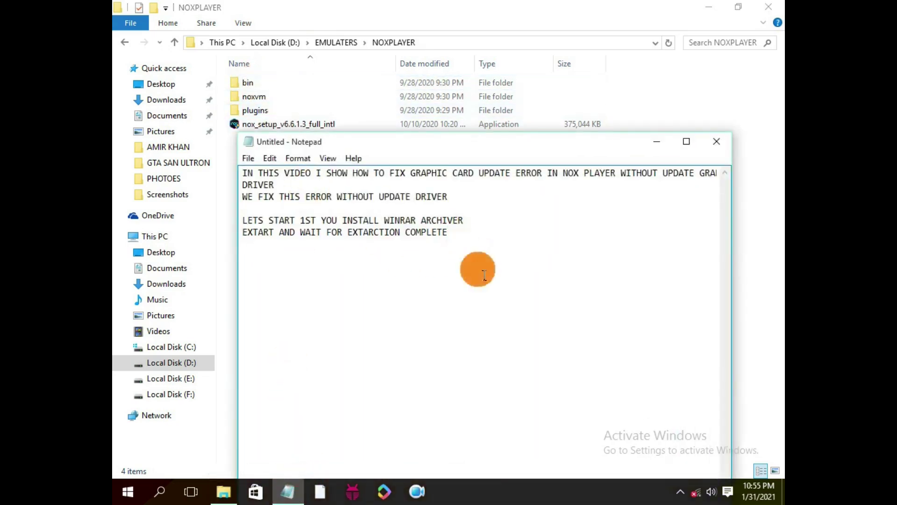
left_click(475, 268)
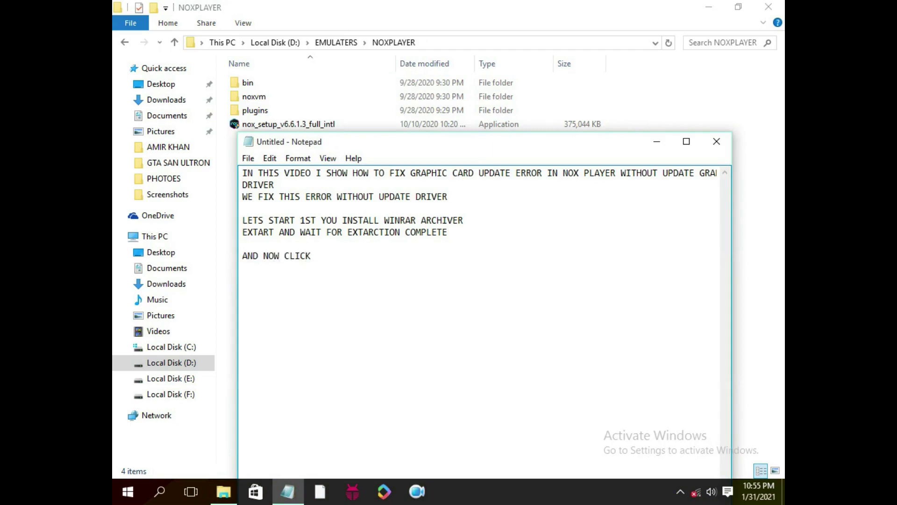
left_click(474, 265)
type("N BIN FOLDER")
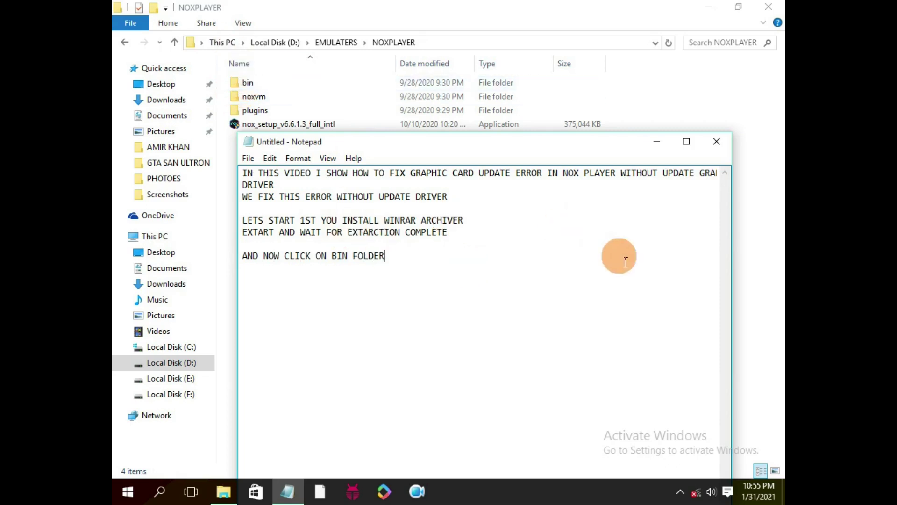
Put the notes away and open the extracted bin folder in NOXPLAYER.
left_click(657, 141)
left_click(254, 80)
double_click(254, 80)
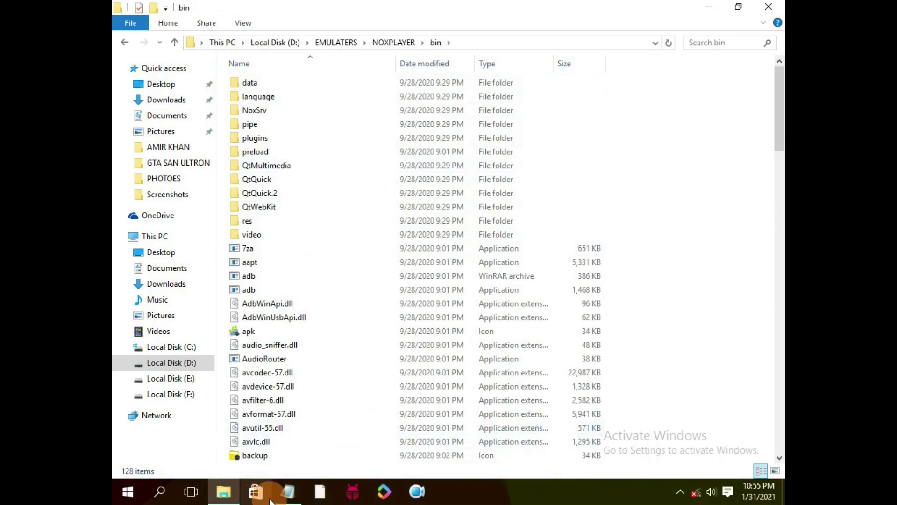
Insert "DOUBLE" before "CLICK ON BIN FOLDER" in the Notepad notes, then minimize them.
left_click(287, 491)
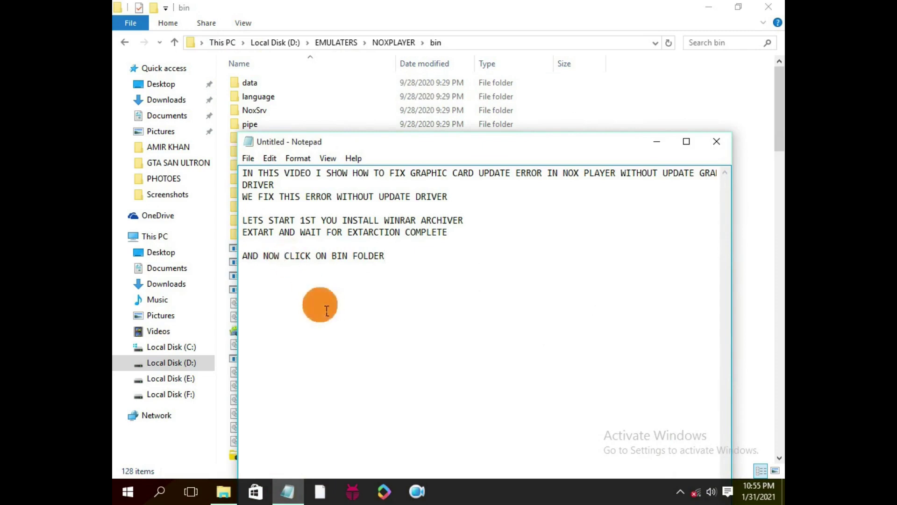
type("DOUBLE")
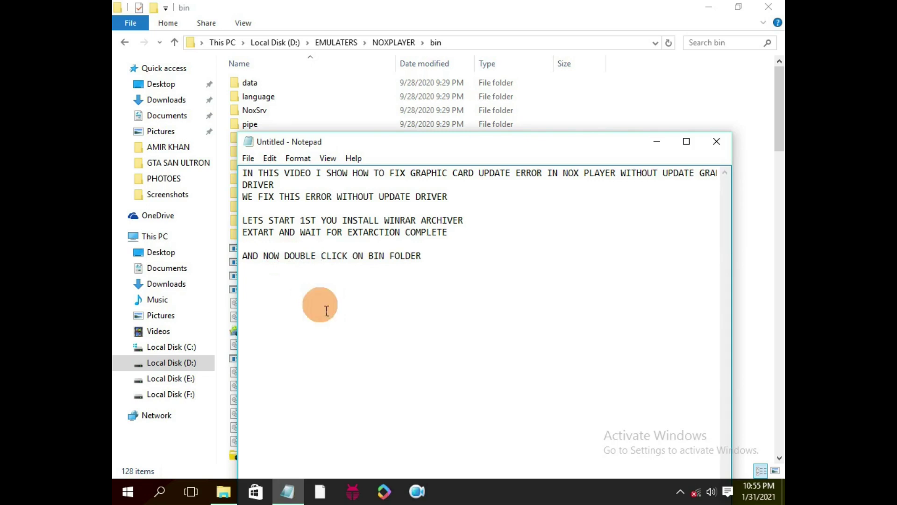
left_click(656, 141)
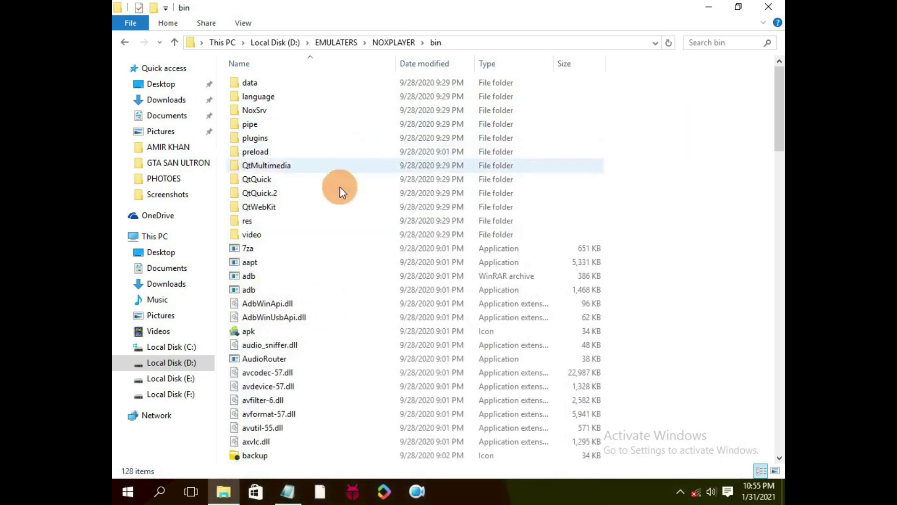
Locate the Nox application in the bin folder and show its Send to destinations.
scroll(357, 86, "down", 1)
scroll(356, 89, "down", 1)
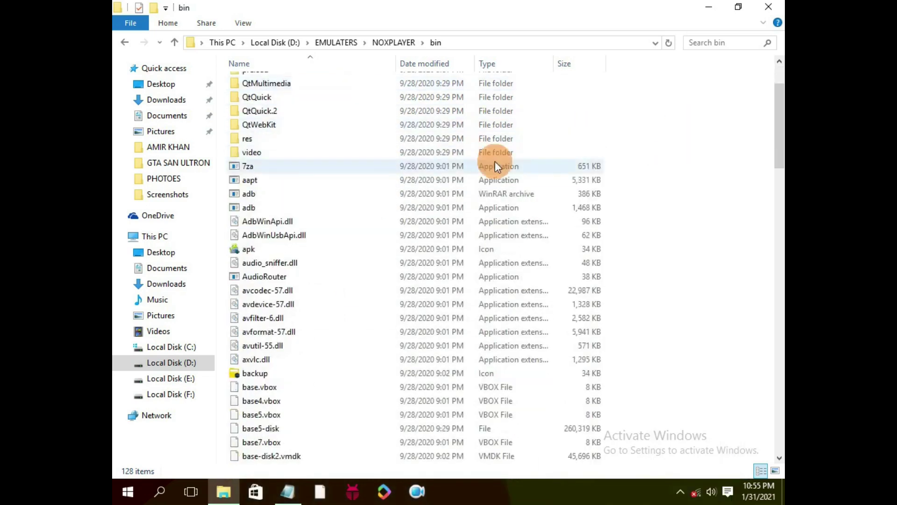
scroll(497, 160, "down", 5)
scroll(484, 187, "down", 12)
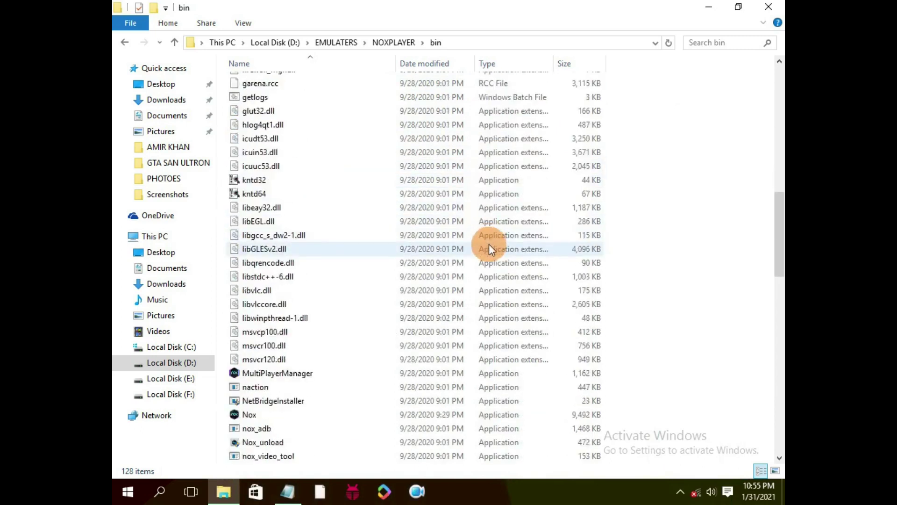
right_click(249, 248)
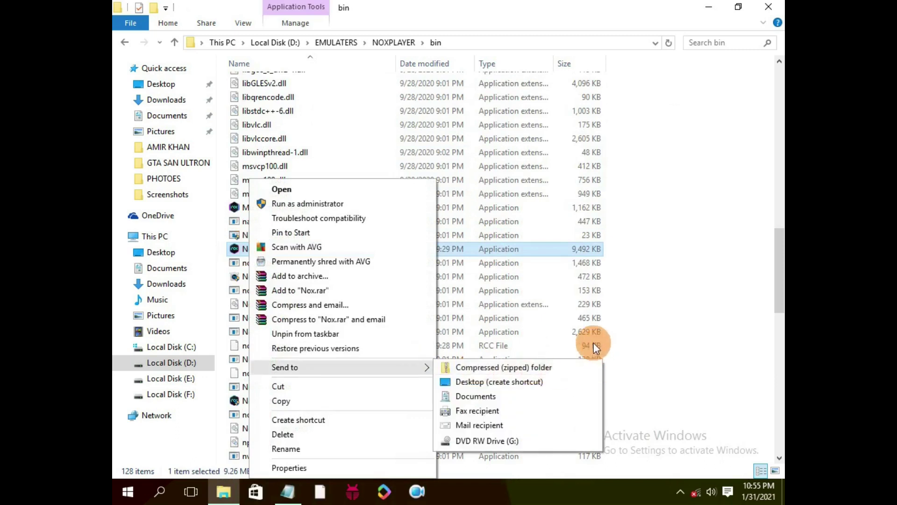
Add the line "AND RIGHT CLICK ON NOX AND CREATE SHORTCUT ON DESKTOP" to the Notepad notes and minimize them.
left_click(297, 498)
left_click(296, 497)
left_click(445, 260)
key("Return")
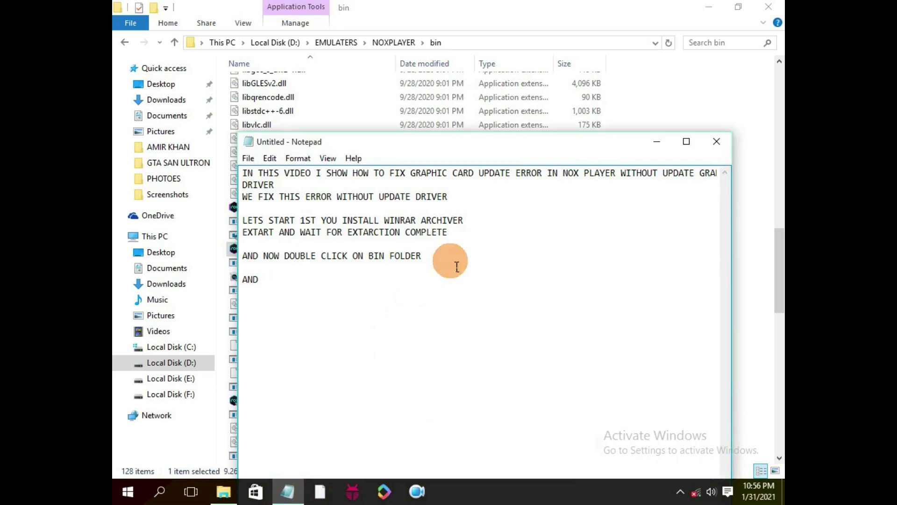
type("RIGHT CLICK ON NOX")
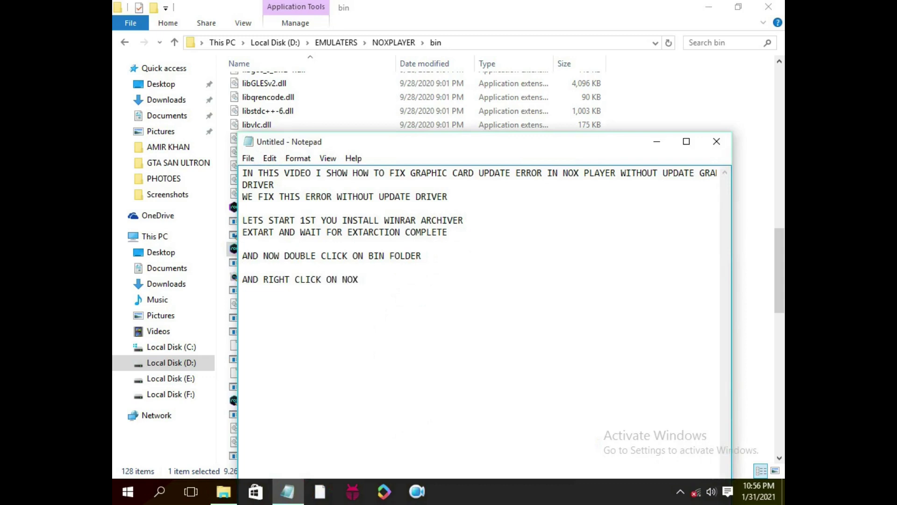
type("AND CREATE SHORTCUT ON DESKTOP")
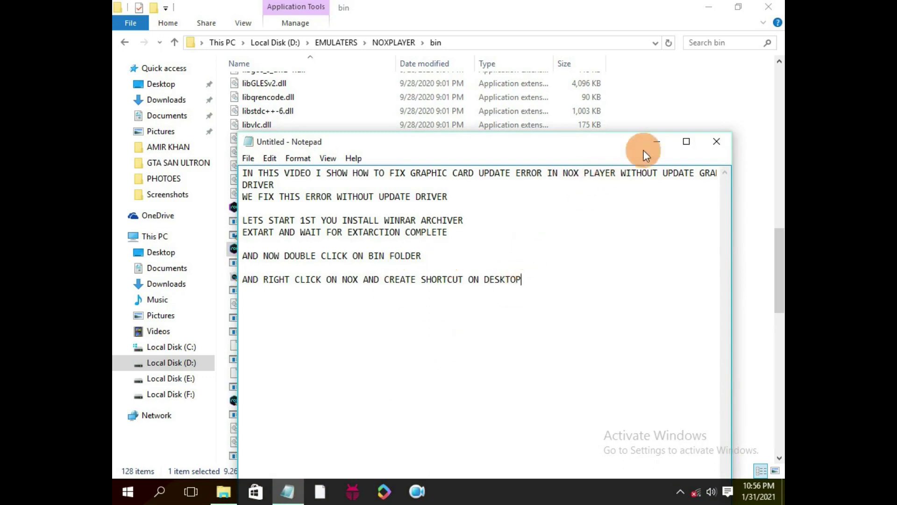
left_click(657, 141)
Create a desktop shortcut for the Nox application in the bin folder.
right_click(270, 252)
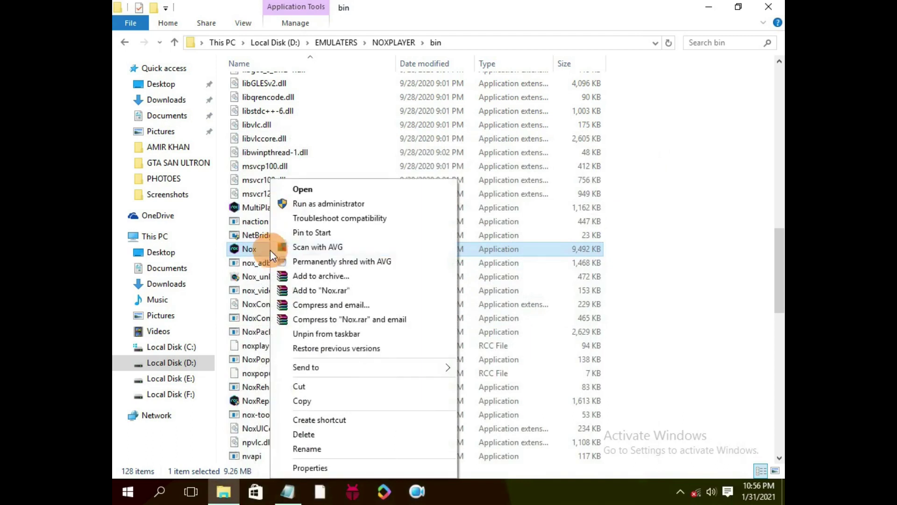
mouse_move(426, 367)
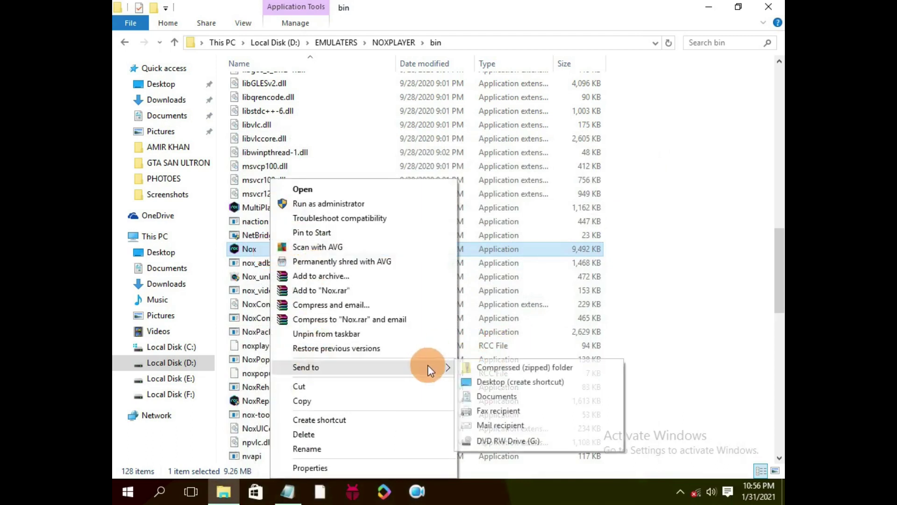
left_click(487, 383)
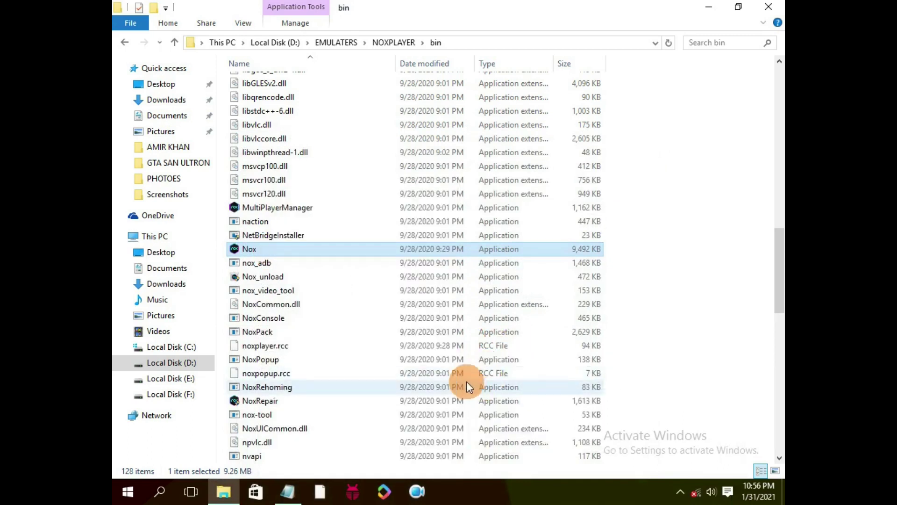
Add the line "NOX MANGER ALSO" at the end of the Notepad notes and minimize them.
mouse_move(295, 491)
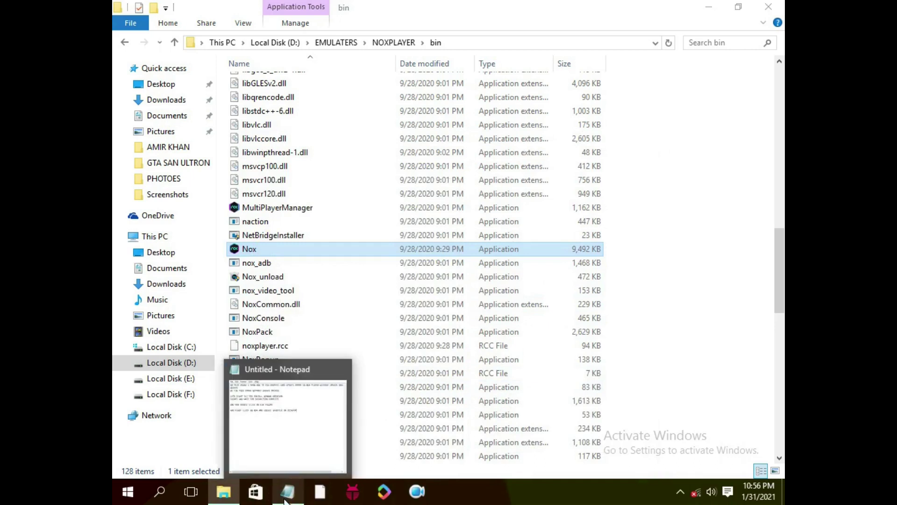
left_click(278, 407)
key("Return")
key("Return")
mouse_move(410, 154)
left_mouse_down()
mouse_move(471, 200)
mouse_move(469, 182)
left_mouse_up()
left_click(438, 355)
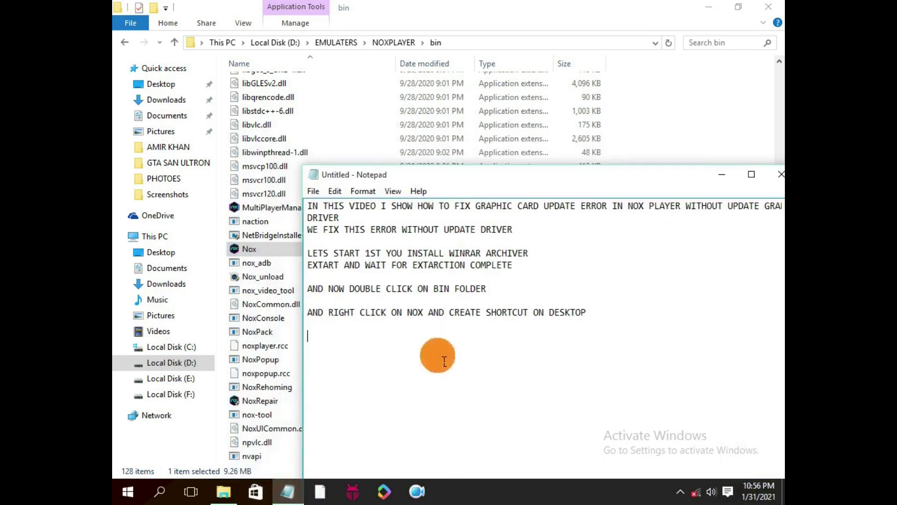
type("NOX MANGER ALSO")
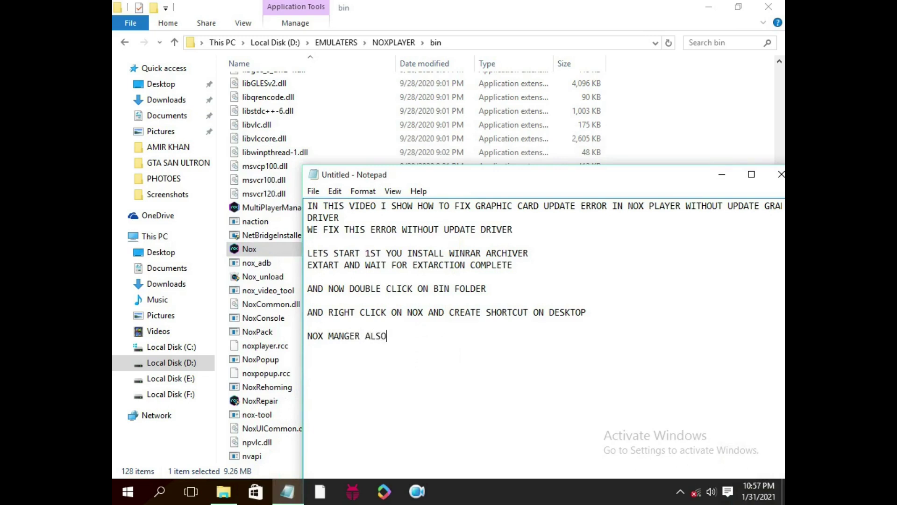
left_click(722, 175)
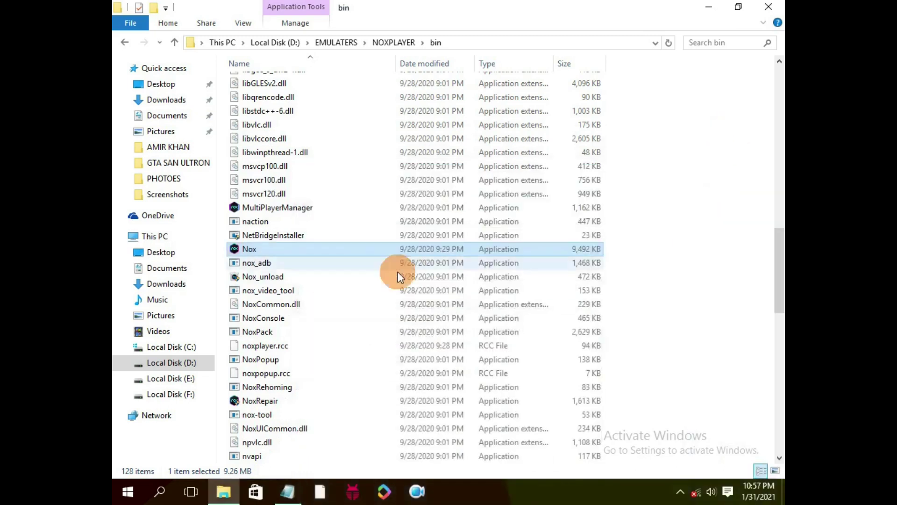
Create a desktop shortcut for the MultiPlayerManager application in the bin folder.
right_click(264, 208)
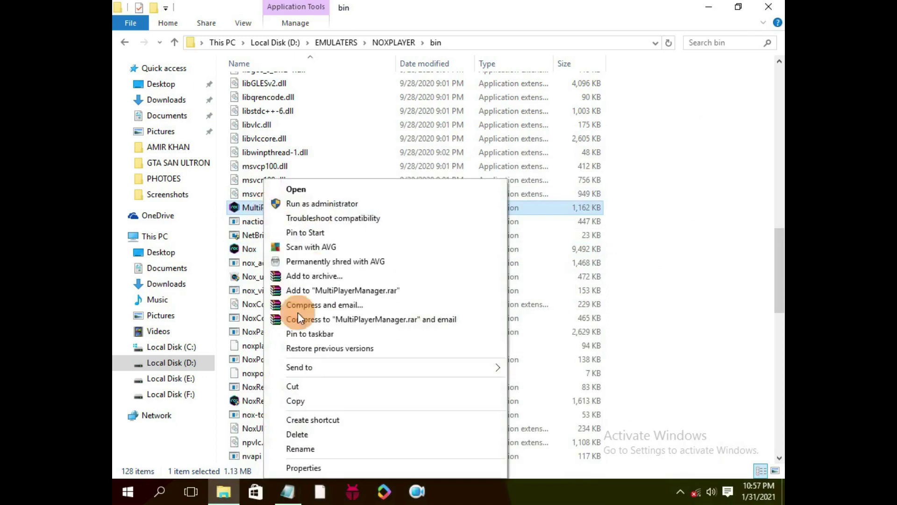
mouse_move(382, 372)
left_click(531, 380)
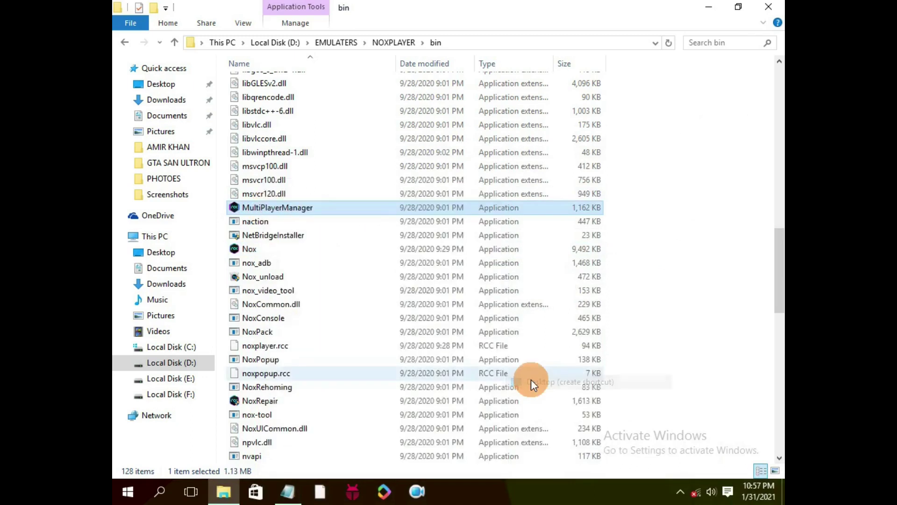
Show the desktop, place the Nox shortcut directly below the MultiPlayerManager shortcut, and refresh the desktop.
key("super+d")
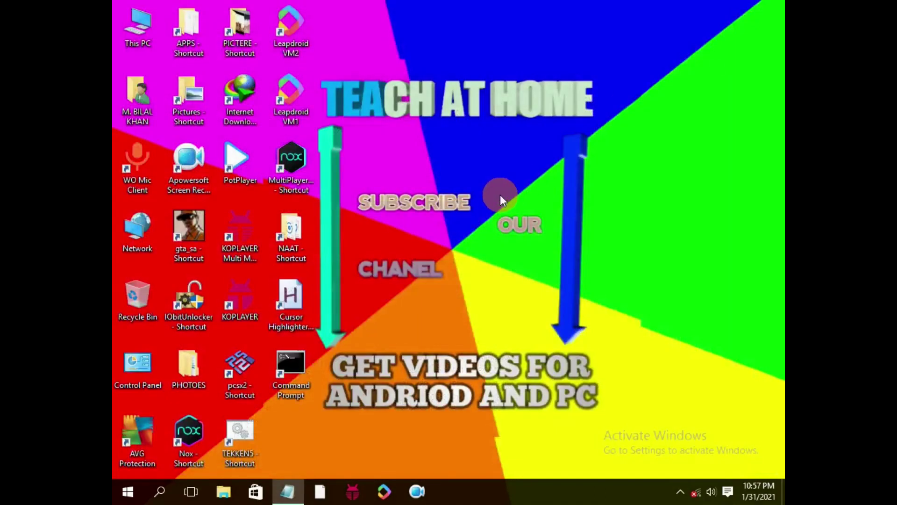
right_click(441, 129)
left_click(464, 162)
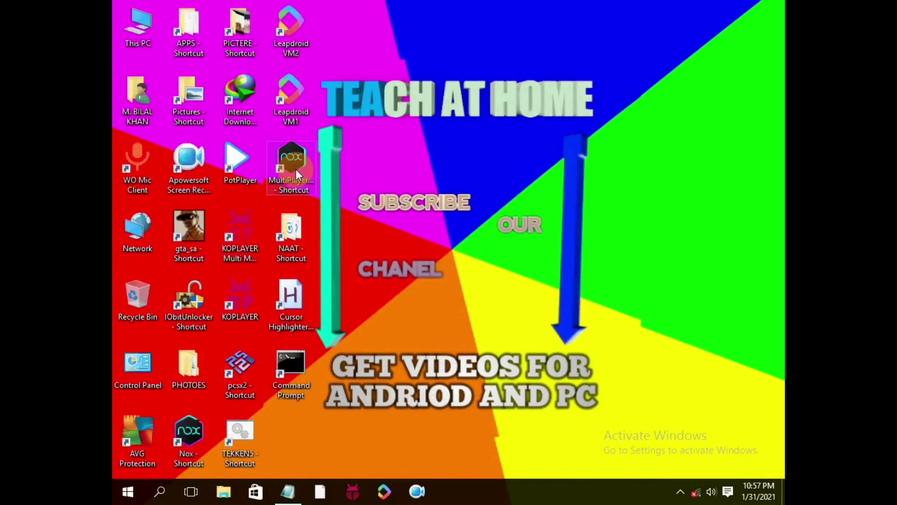
left_click_drag(183, 453, 340, 225)
left_click_drag(160, 433, 163, 435)
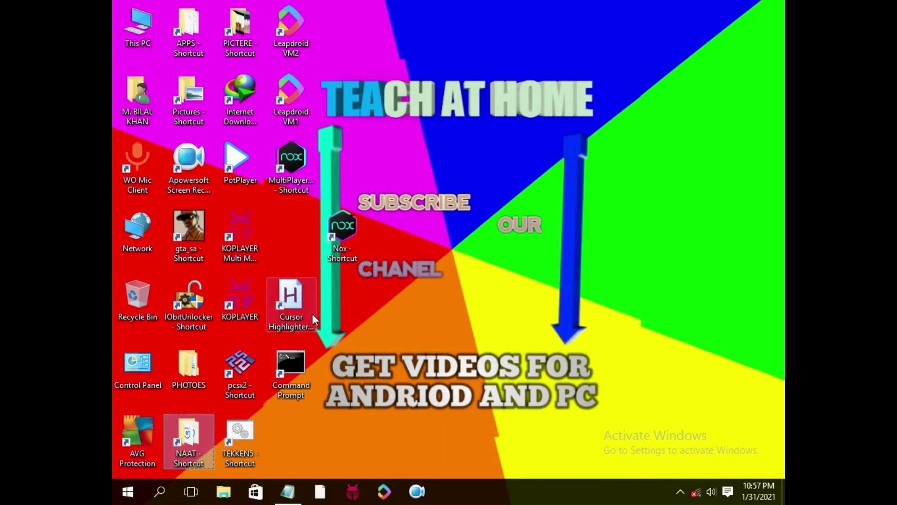
left_click(344, 237)
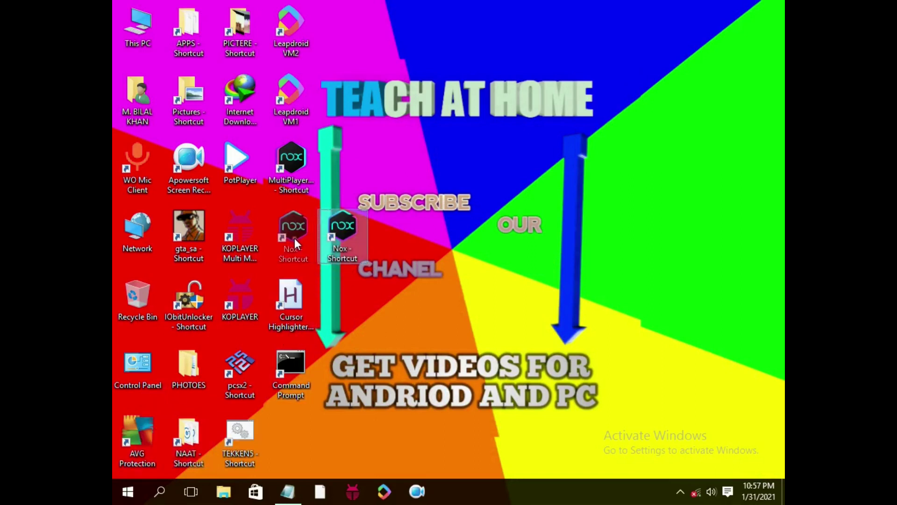
left_click_drag(295, 237, 296, 237)
right_click(348, 147)
left_click(388, 186)
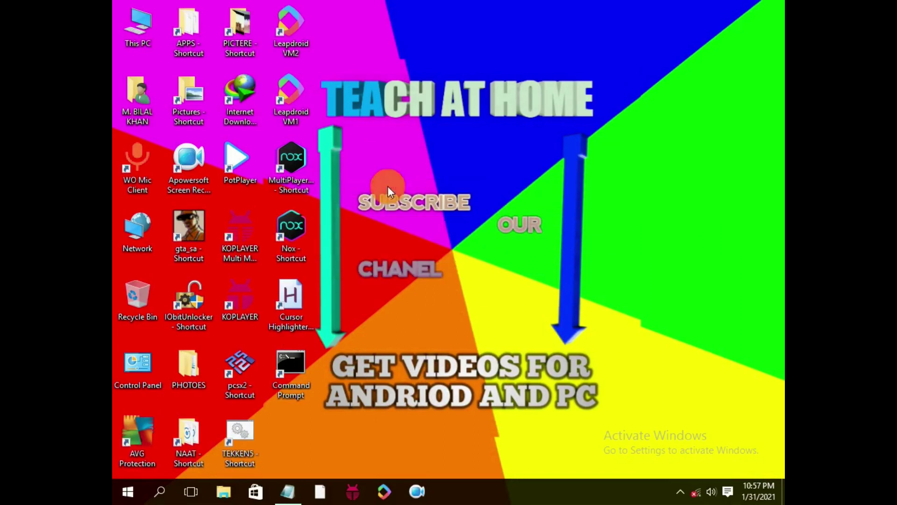
Add "NOW YOU CAN SEE NOXPLAYER INSLALL ON MY COMPUTER LETS CHECK IT WORK OR NOT" to the Notepad notes and minimize them.
left_click(285, 491)
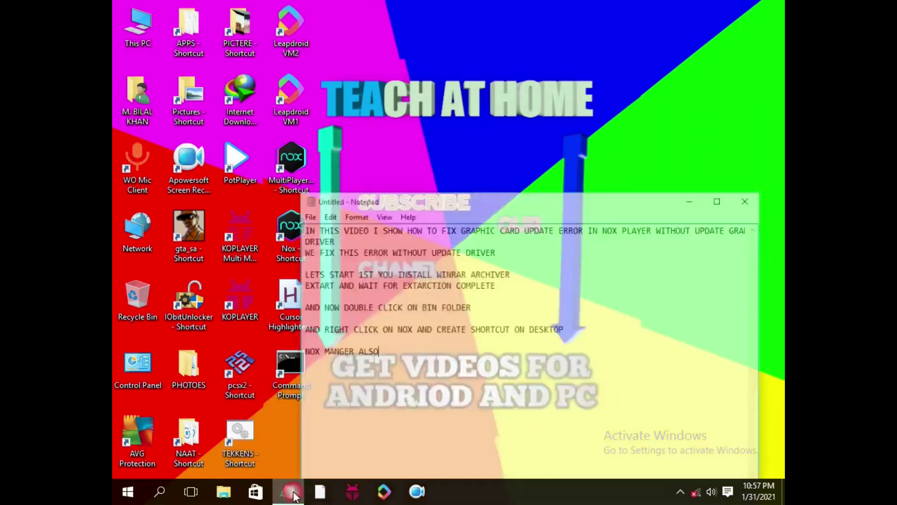
left_click_drag(526, 182, 349, 128)
left_click(350, 324)
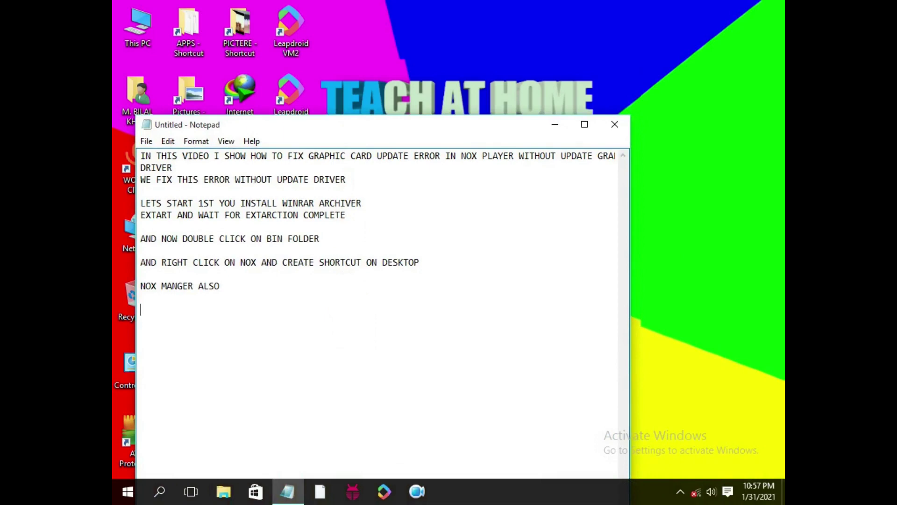
type("NOW YOU CAN SEE NOX PLA")
key("BackSpace")
key("BackSpace")
key("BackSpace")
type("P")
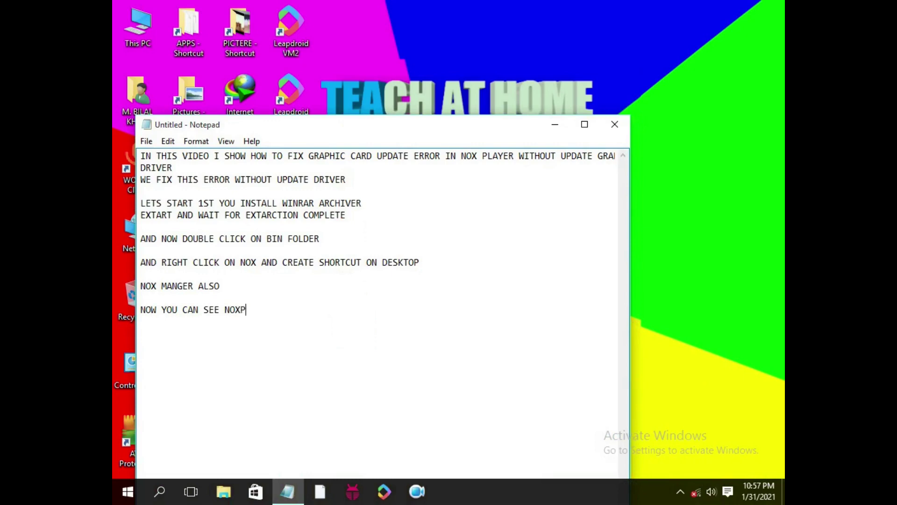
type("LAYER INSLALL ")
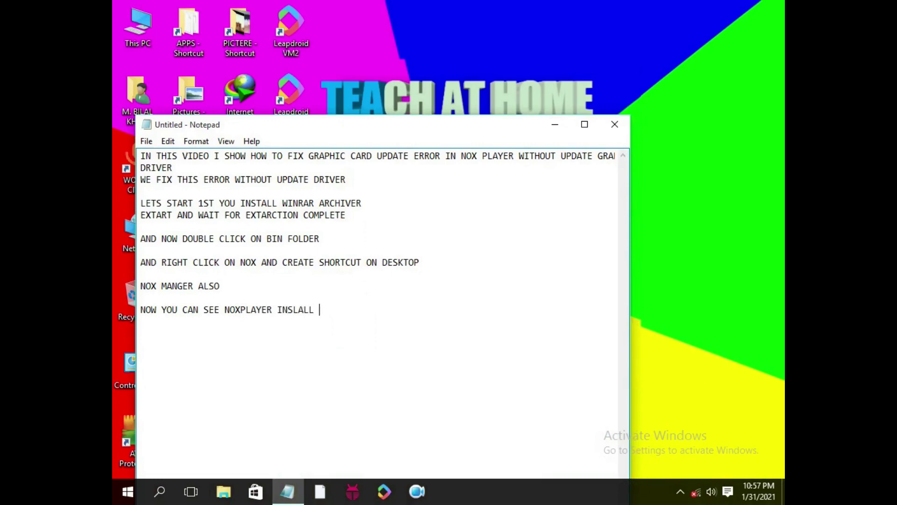
type("ON MY COMPUTER")
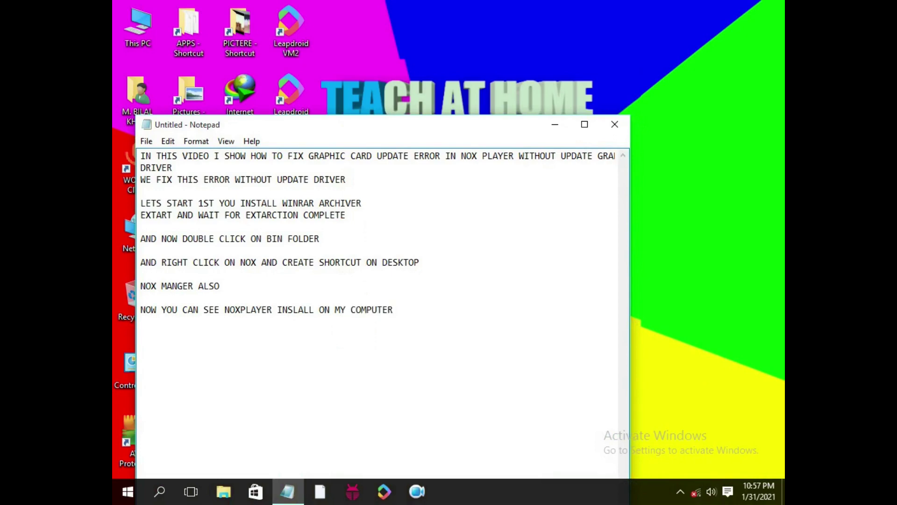
type(" LETS CHECK IT WORK")
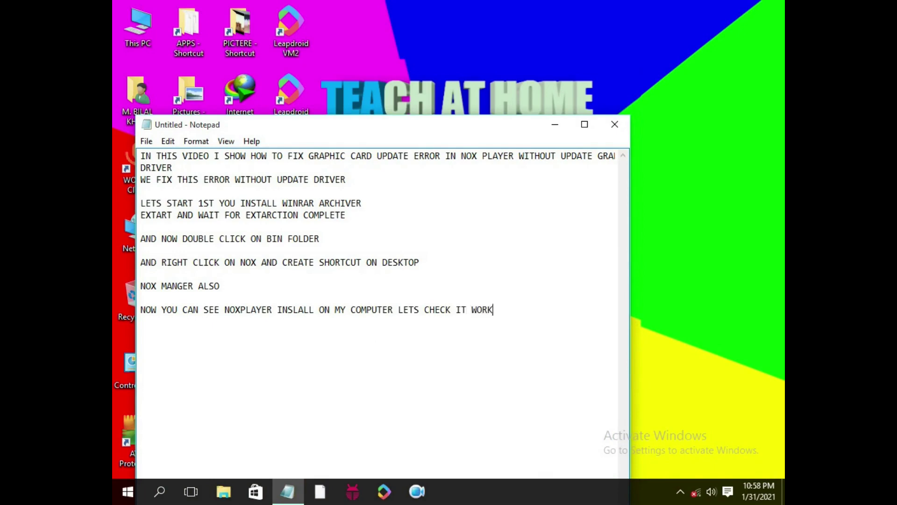
type(" OR NOT")
left_click(554, 123)
Open the Nox multi-instance manager from its desktop shortcut to check that it starts, and close it.
right_click(541, 135)
left_click(558, 172)
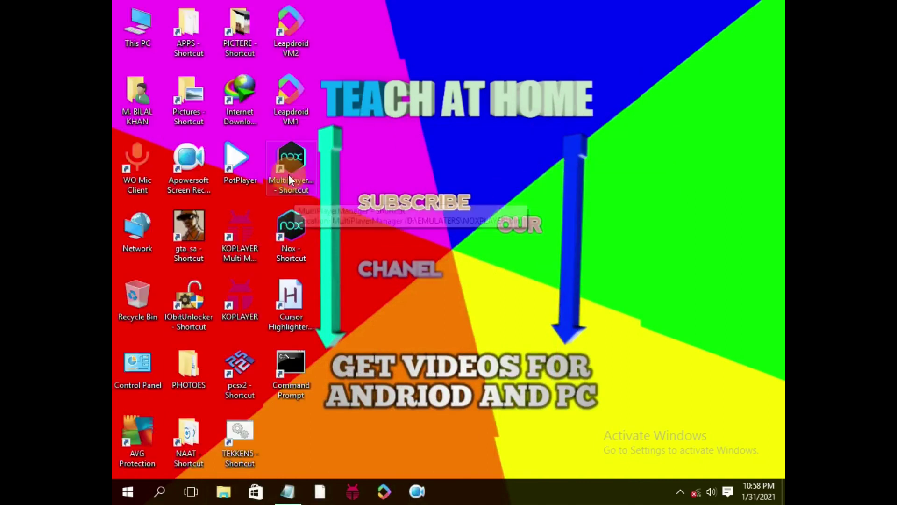
double_click(289, 180)
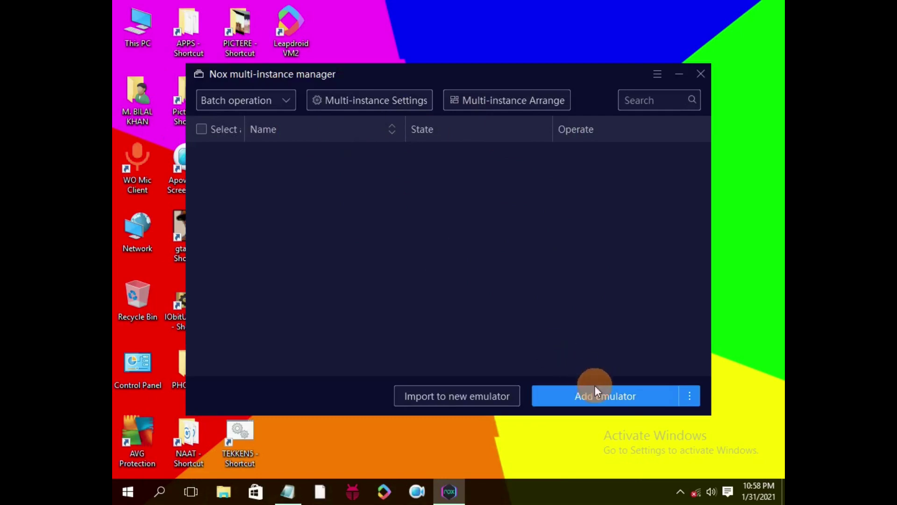
left_click(700, 74)
Launch NoxPlayer from the Nox desktop shortcut and let the emulator load.
right_click(640, 79)
mouse_move(656, 106)
left_click(673, 117)
double_click(303, 247)
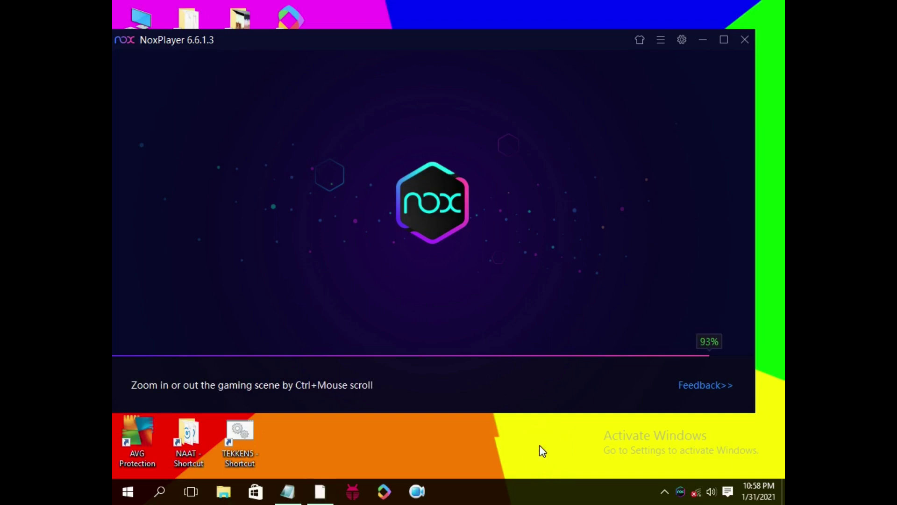
right_click(540, 446)
left_click(571, 335)
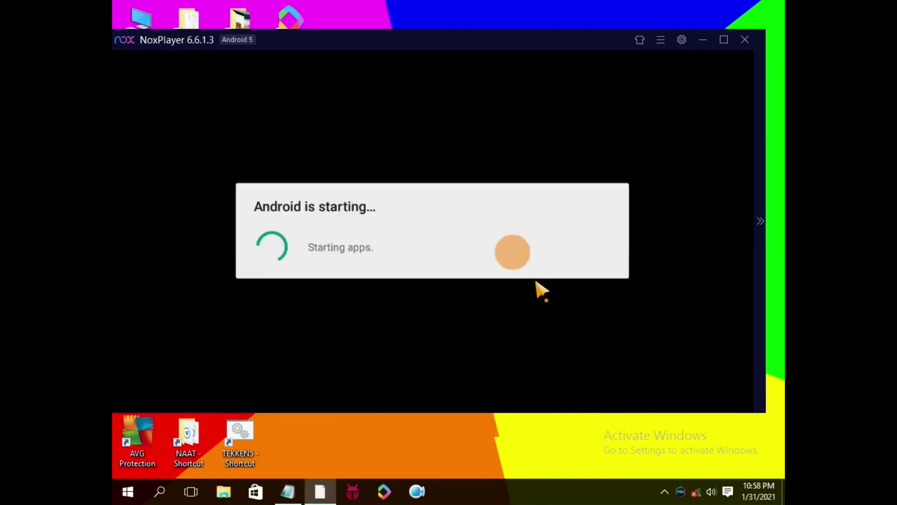
Switch to the Notepad notes and add the line "YOU CAN SEEE IT IS WORK AND START EMULATER".
left_click(288, 491)
left_click(407, 415)
left_click(578, 292)
key("Return")
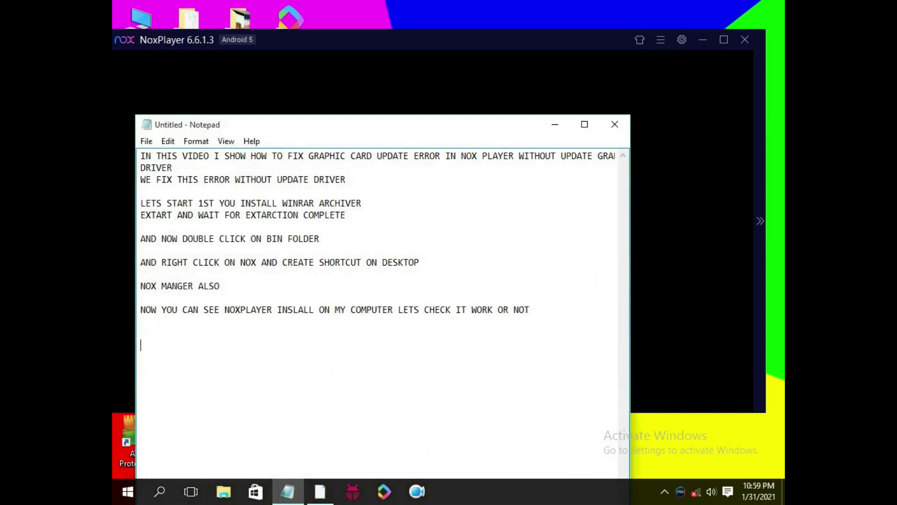
left_click(575, 321)
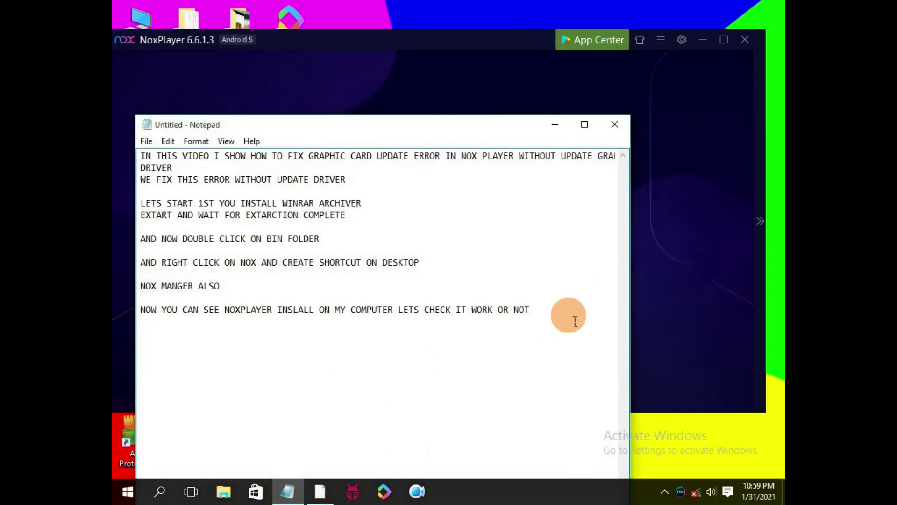
type("YOU CAN SE")
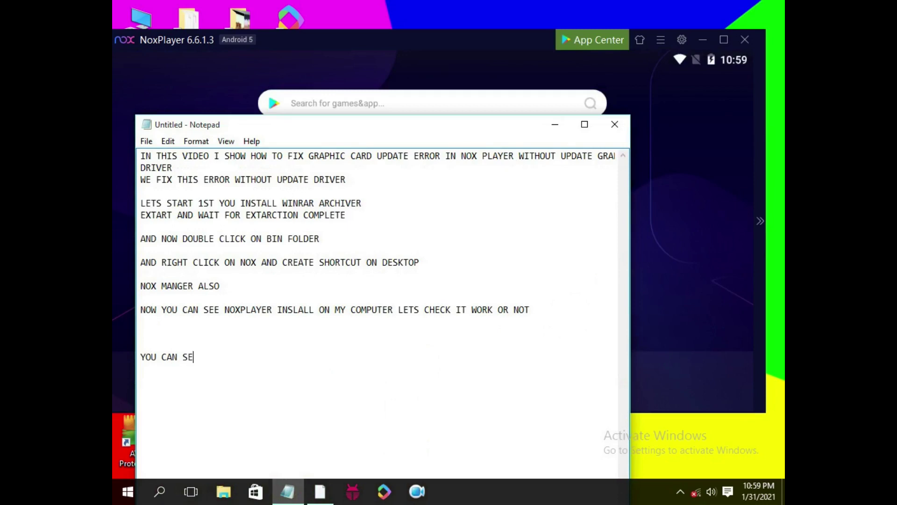
type("EE IT IS WO")
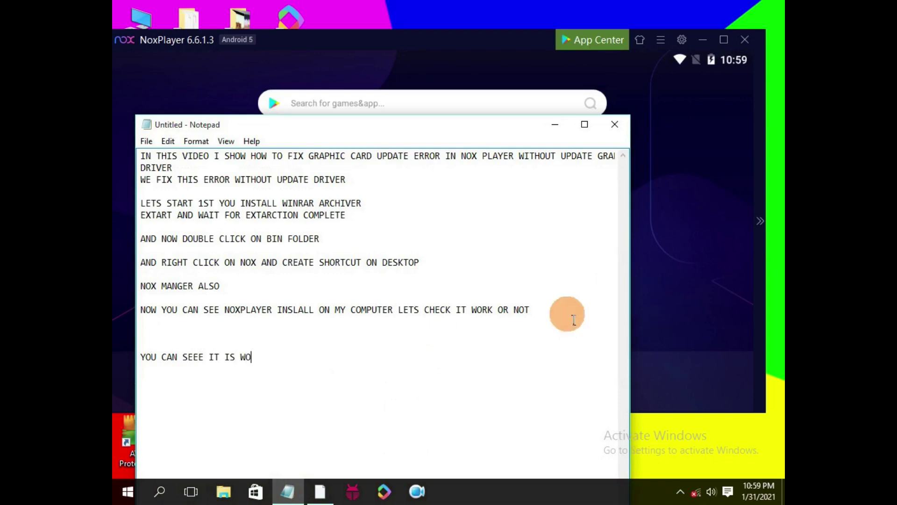
type("RK AN")
type("D ST")
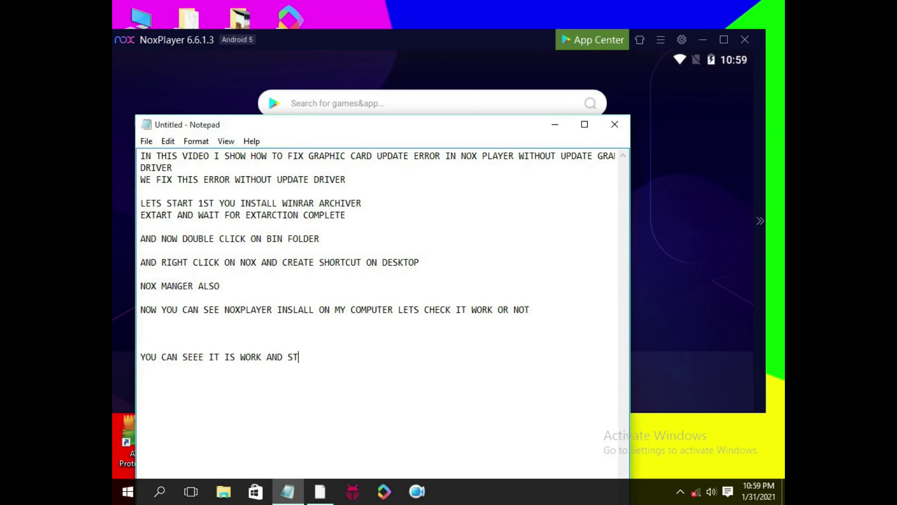
type("ART EMULATER")
key("Return")
key("Return")
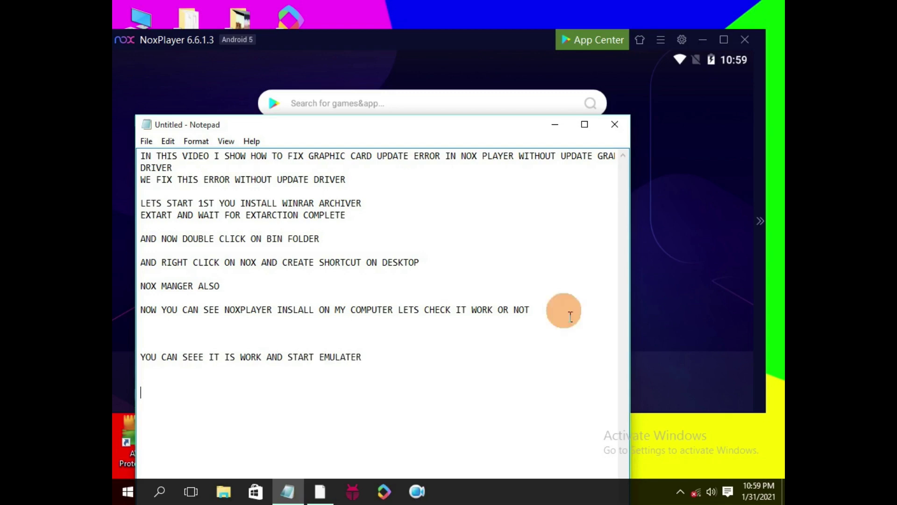
Write "IF YOU LIKE THIS VIDEO AND THIS IS HELPFULL FOR YOU" as a new line in the notes.
type("IF YO")
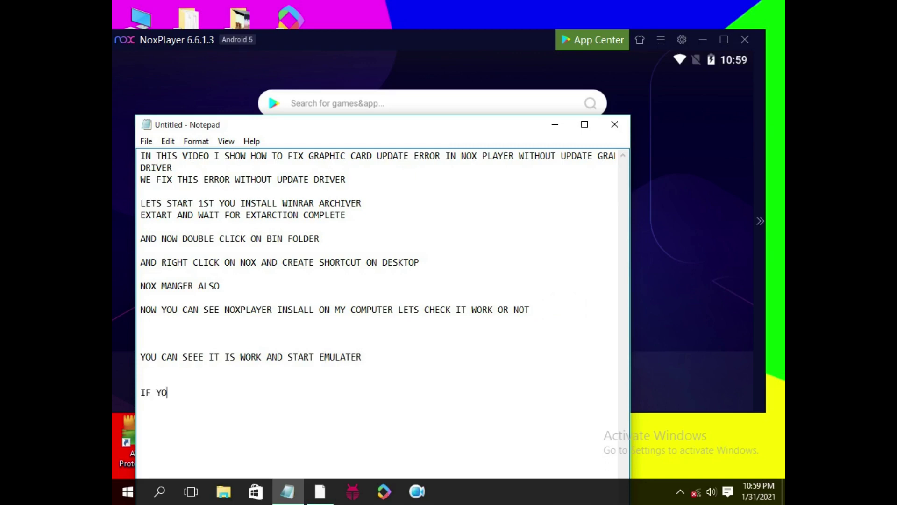
type("U LICKE")
key("BackSpace")
key("BackSpace")
key("BackSpace")
key("BackSpace")
type("KE")
key("BackSpace")
type("E THIS VIDEO ")
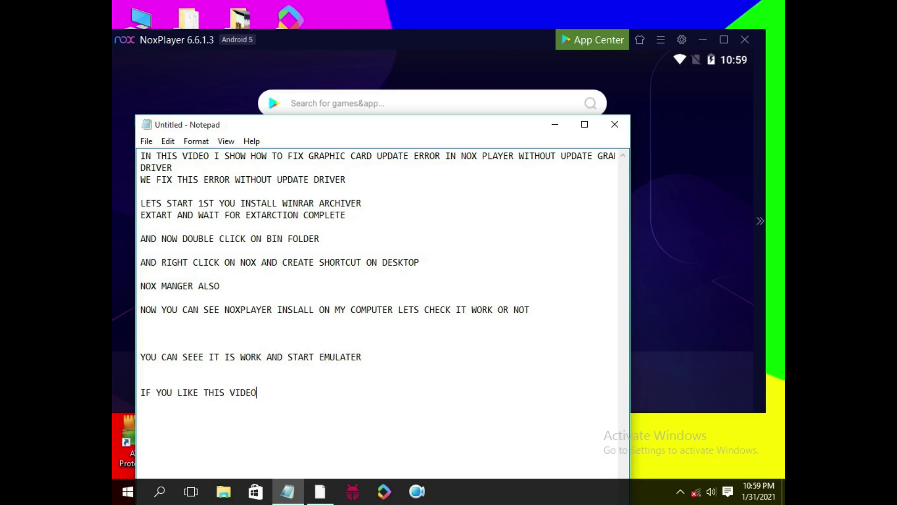
type("AND THIS IS HELPFULL")
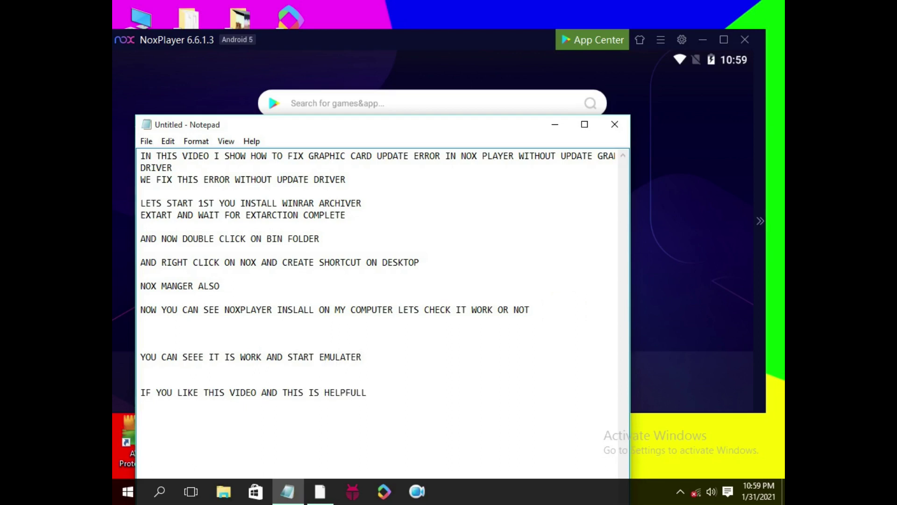
type(" FOR YOU")
Add the closing line "SOO DONT FORGET TO SUBSCRIBE AND SHARE \" below it in the notes.
key("Return")
type("SO")
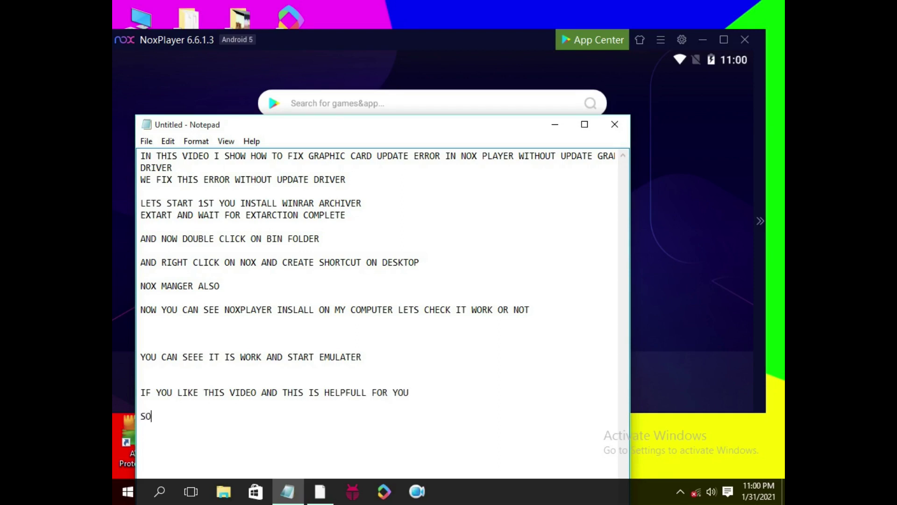
type("O DONT FORGET T")
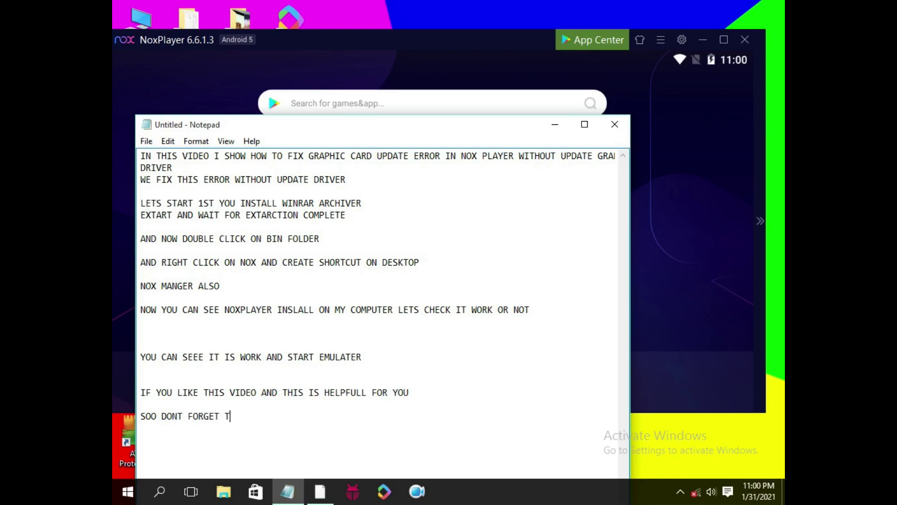
type("O SUBSCRIBE AND")
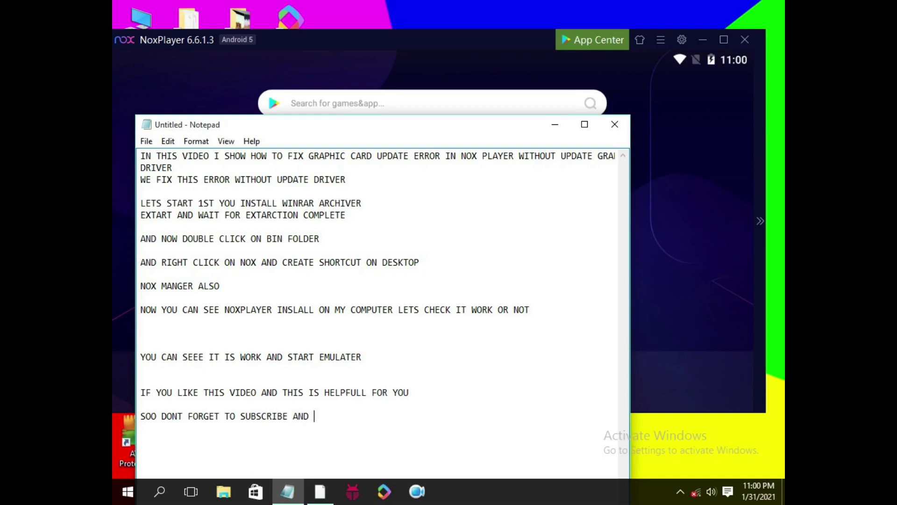
type(" SHARE \\")
Cancel closing the unsaved Notepad notes and minimize them instead.
left_click(614, 123)
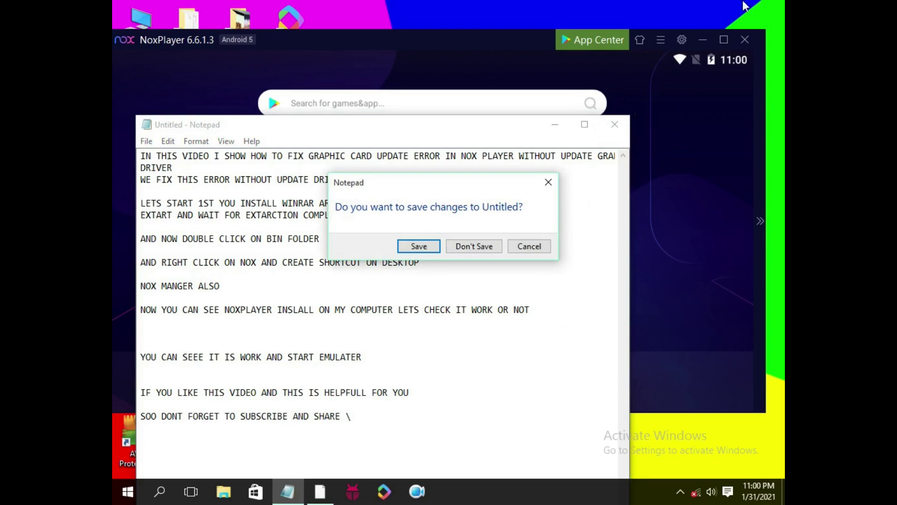
left_click(544, 245)
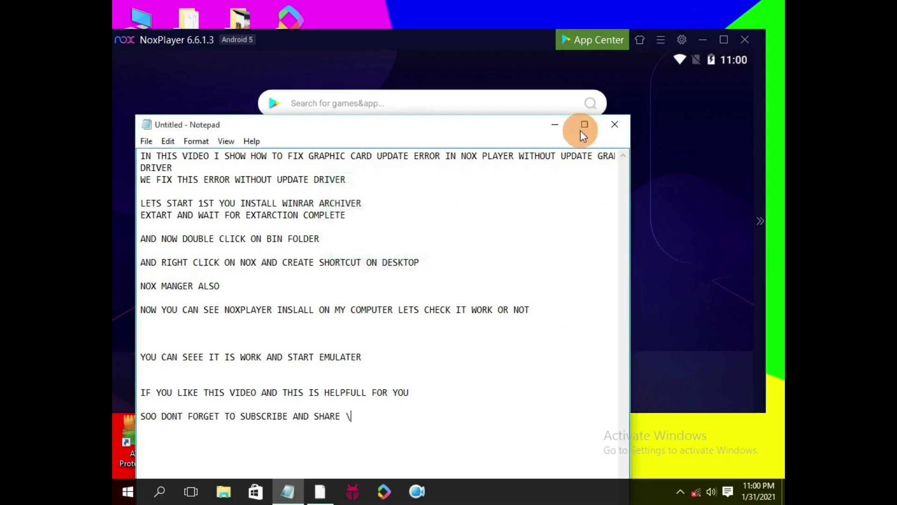
left_click(555, 125)
Maximize the NoxPlayer window, look over its menu options and home screen, and minimize it.
left_click(723, 47)
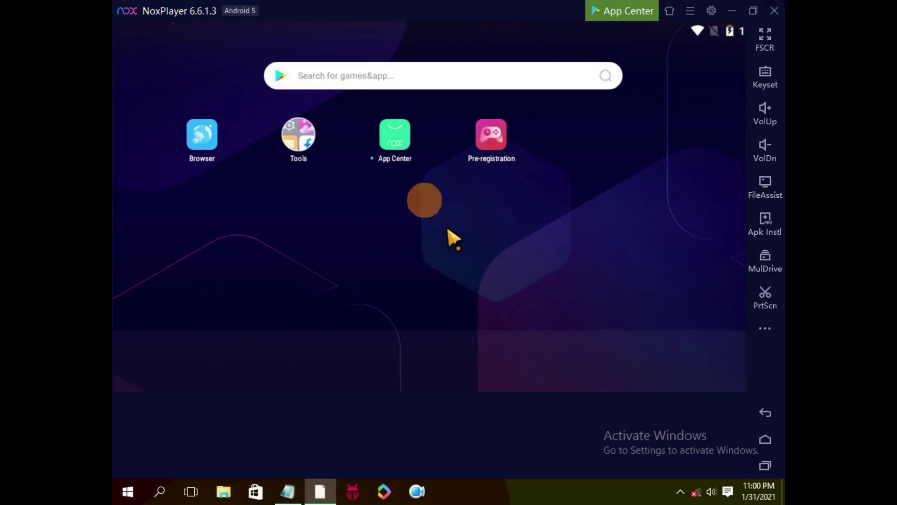
left_click(690, 10)
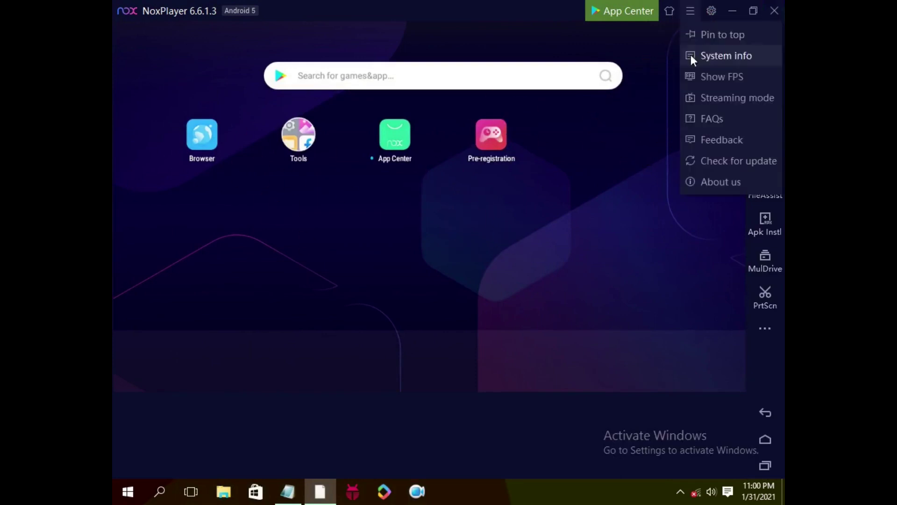
left_click(686, 97)
left_click_drag(699, 30, 573, 262)
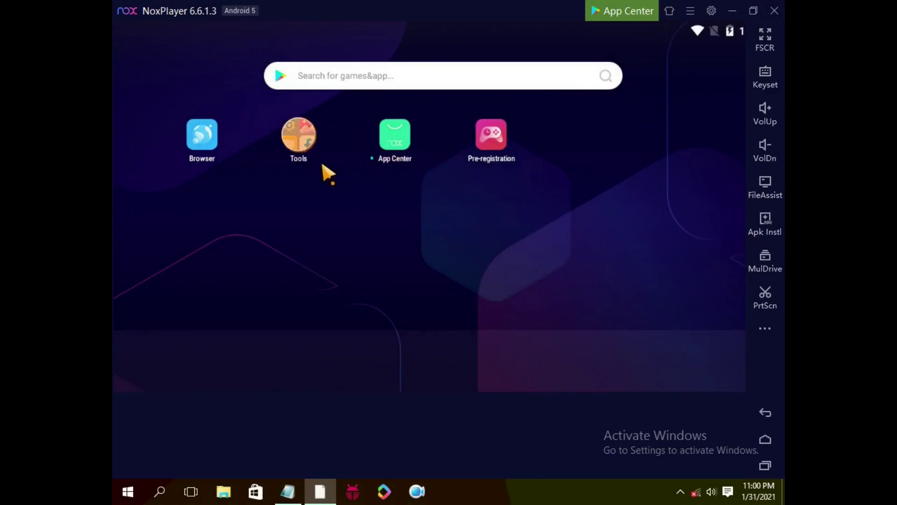
left_click(328, 175)
left_click(543, 224)
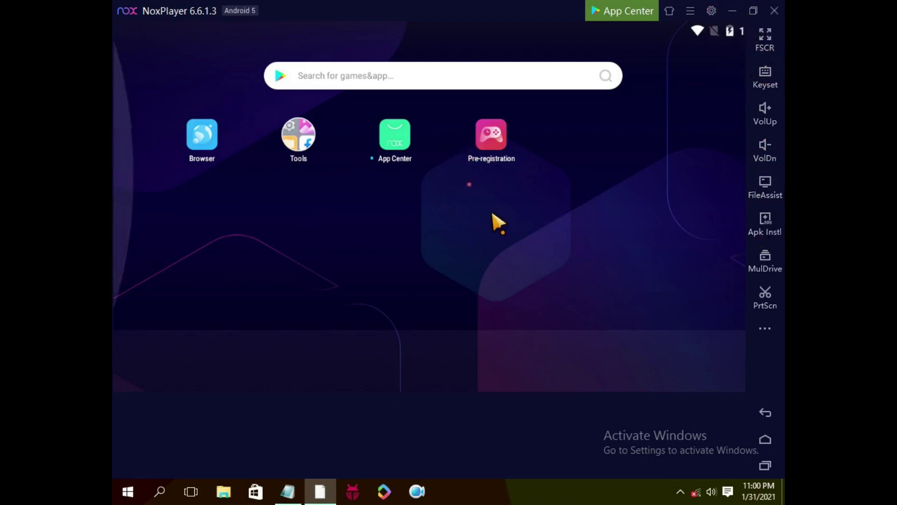
left_click(737, 13)
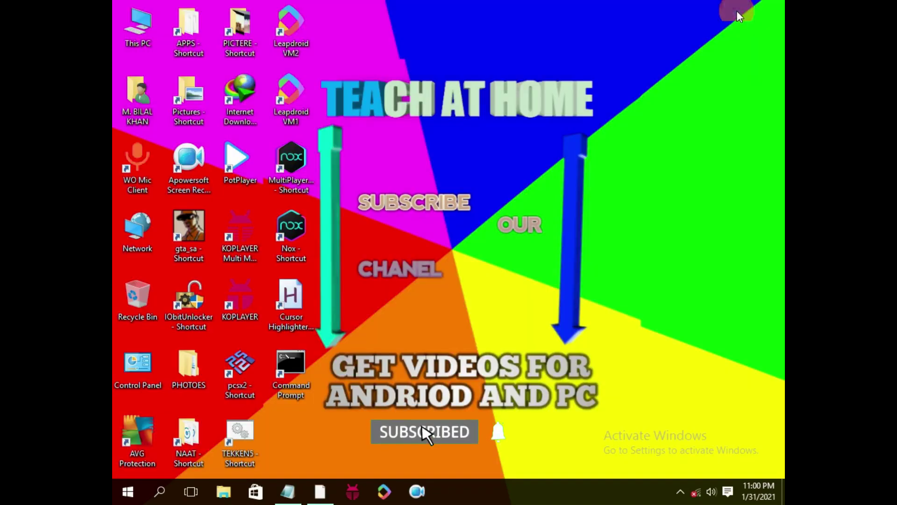